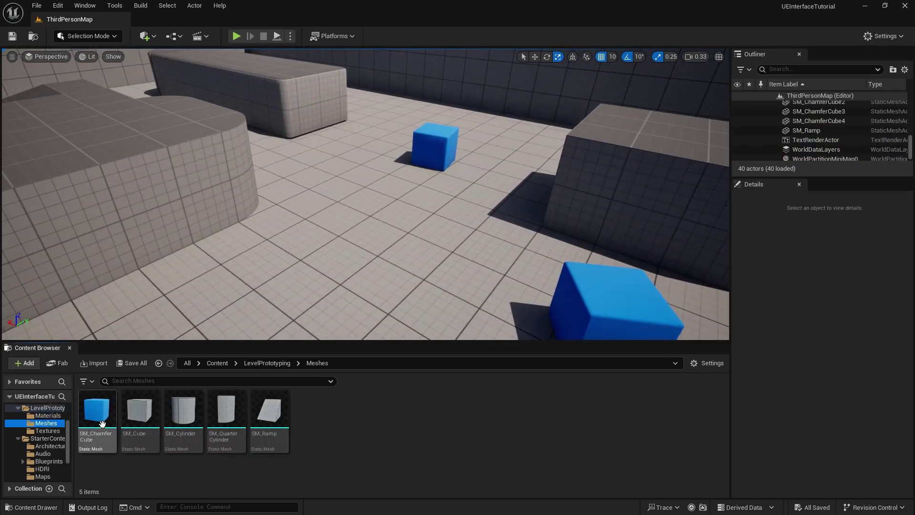
- Place an SM_ChamferCube on the open floor between the blocks, with scale 3.25 and its static mesh set to SM_Cube
left_click_drag(96, 410, 404, 205)
key("w")
left_click(878, 380)
left_click(821, 320)
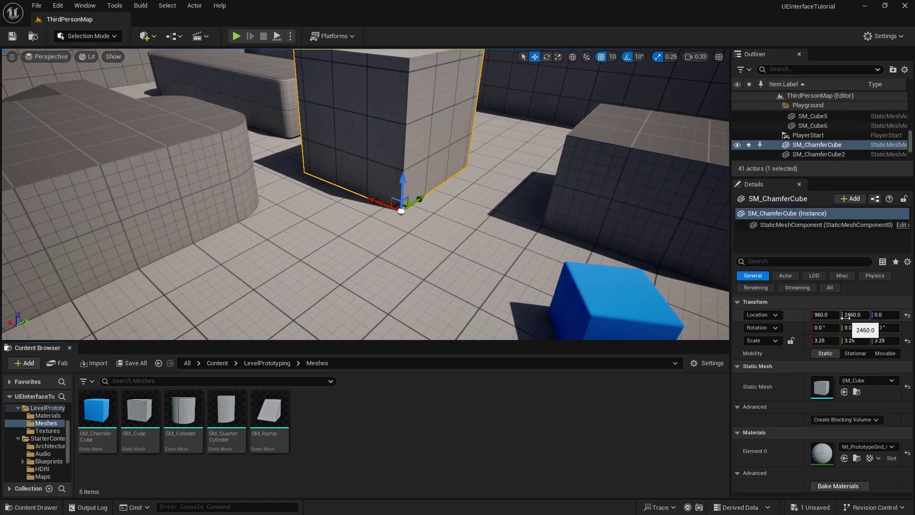
- Set the selected actor's static mesh to SM_ChamferCube and its Element 0 material to M_Tech_Hex_Tile
left_click(878, 380)
left_click(834, 275)
left_click(874, 447)
left_click(840, 369)
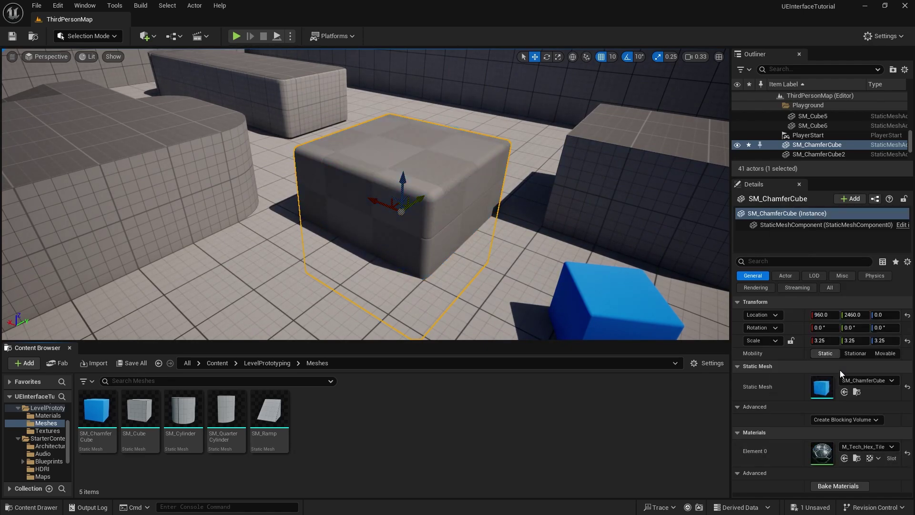
- Locate the StarterContent materials, apply the burnished metal material to the large chamfer cube and try another material on it
left_click(856, 458)
left_click_drag(464, 415, 410, 224)
scroll(431, 334, "up", 3)
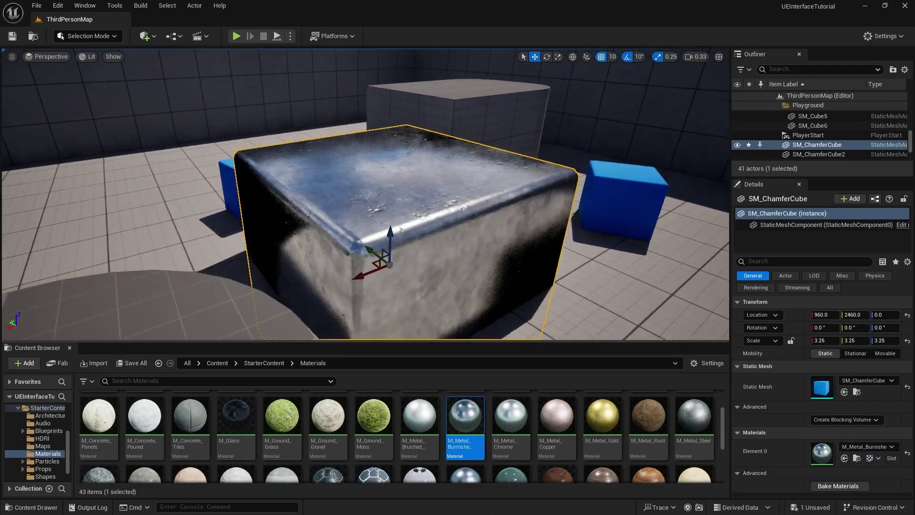
scroll(381, 429, "down", 3)
left_click_drag(374, 421, 384, 265)
key("f")
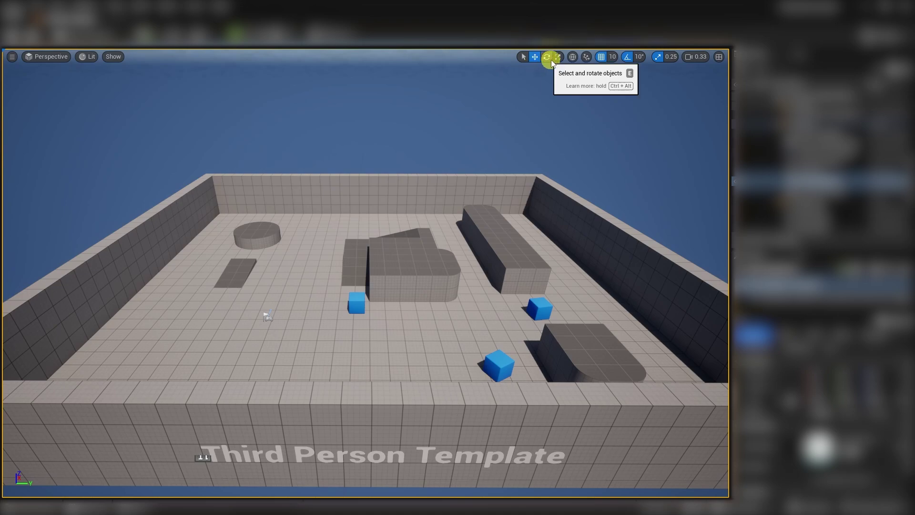
- In Select mode, pick the long block SM_Cube8, the central block SM_Cube4 and the small SM_Cube10 one after another
left_click(523, 57)
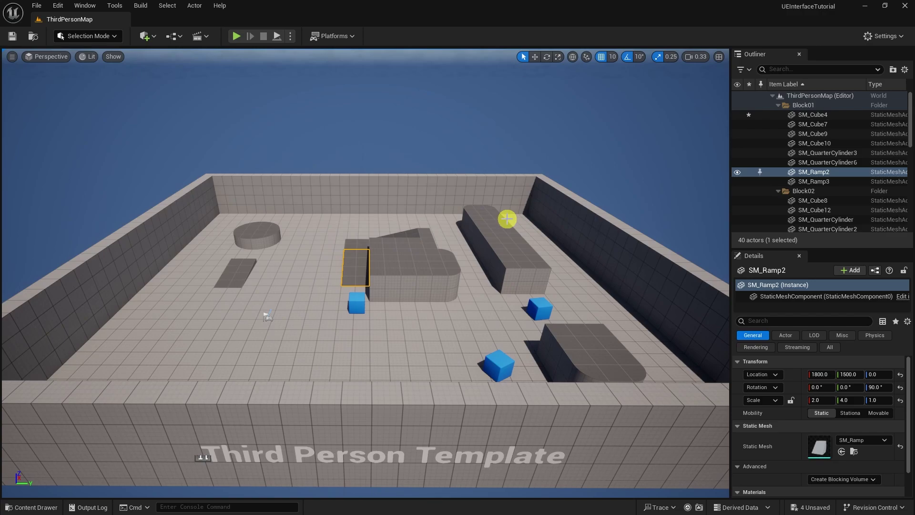
left_click(498, 244)
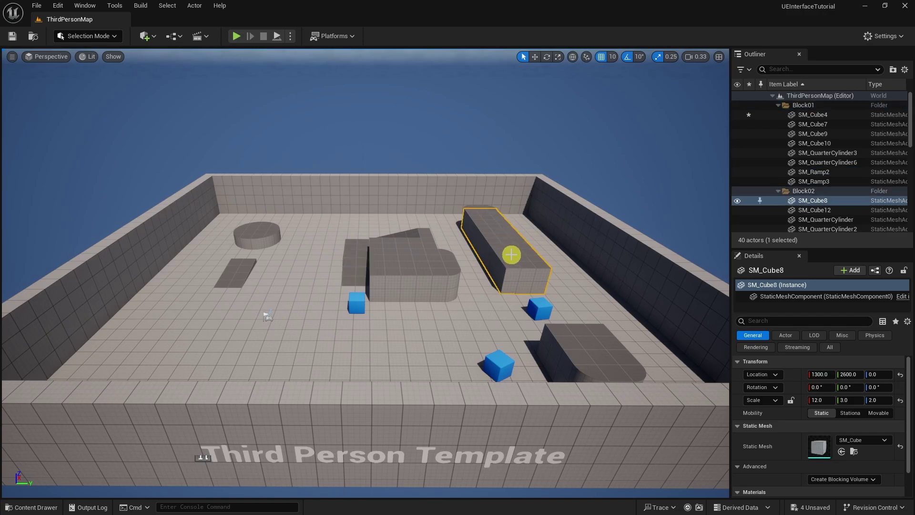
left_click(425, 273)
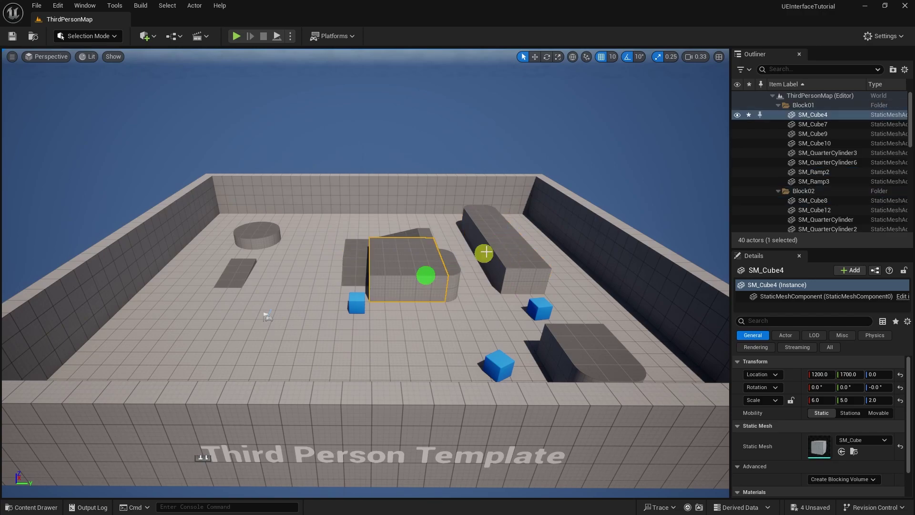
left_click(425, 238)
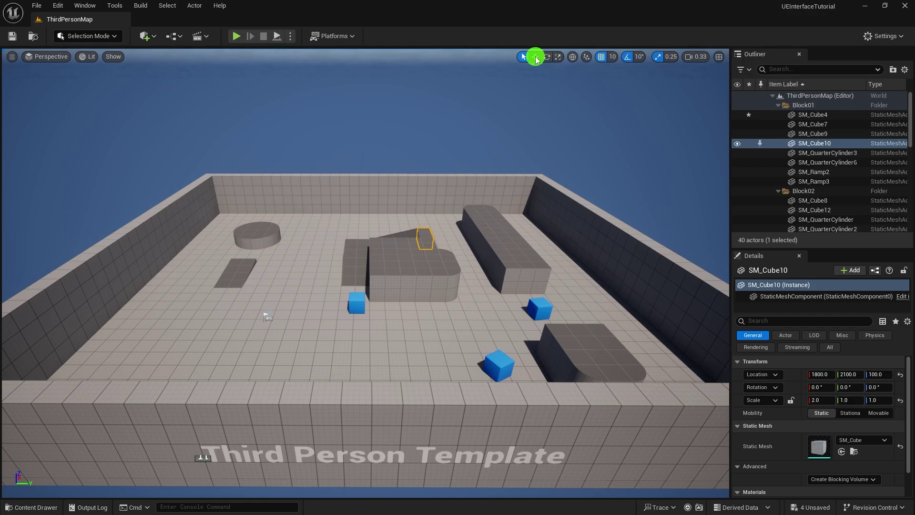
- With the Move tool, shift the central block SM_Cube4 along its Y axis and vertically, and bring it back to its starting place
left_click(535, 58)
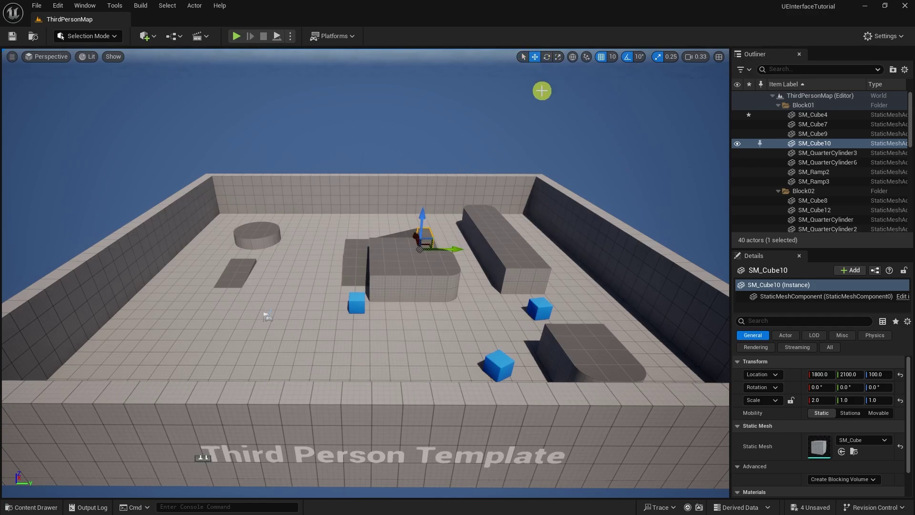
left_click(411, 271)
left_click(352, 259)
left_click(414, 272)
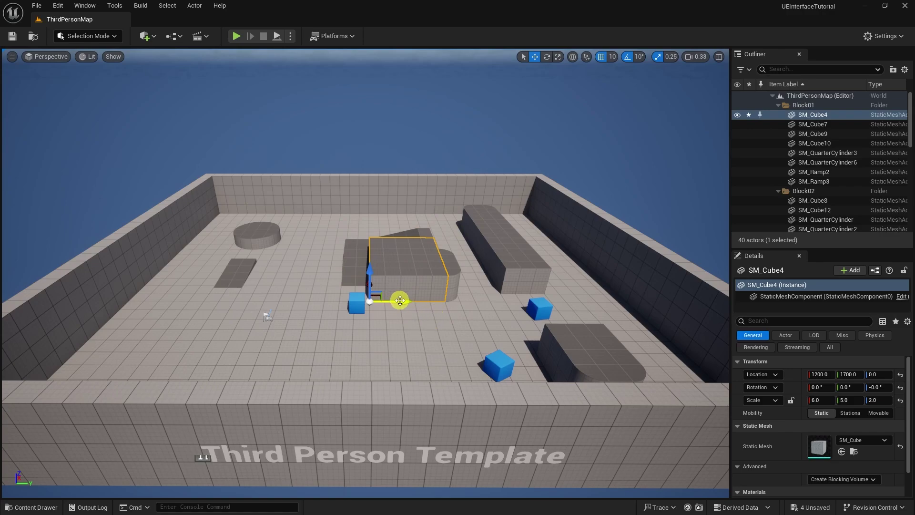
mouse_move(400, 300)
left_mouse_down()
mouse_move(452, 296)
mouse_move(369, 302)
mouse_move(403, 298)
left_mouse_up()
left_click_drag(373, 272, 381, 290)
- With the Rotate tool, turn SM_Ramp2 about its X and Z axes and bring it back to its original orientation
left_click(547, 57)
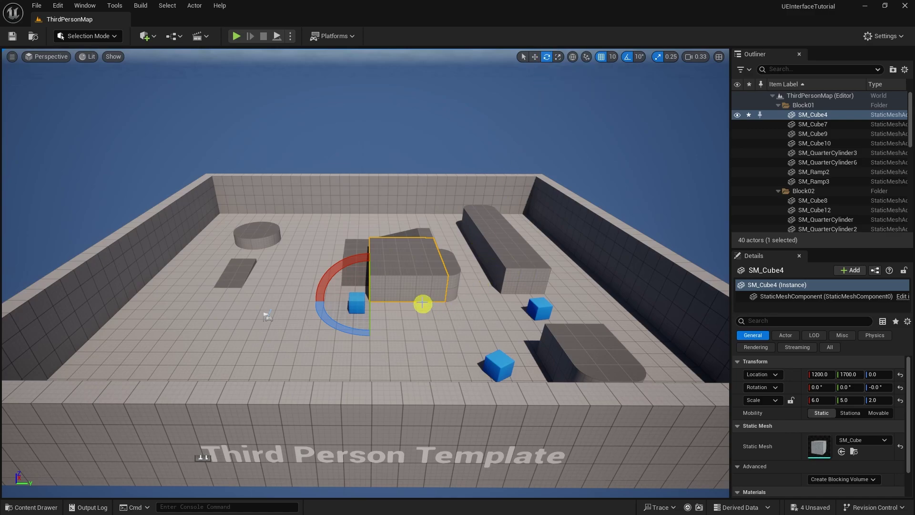
left_click(359, 250)
left_click(355, 271)
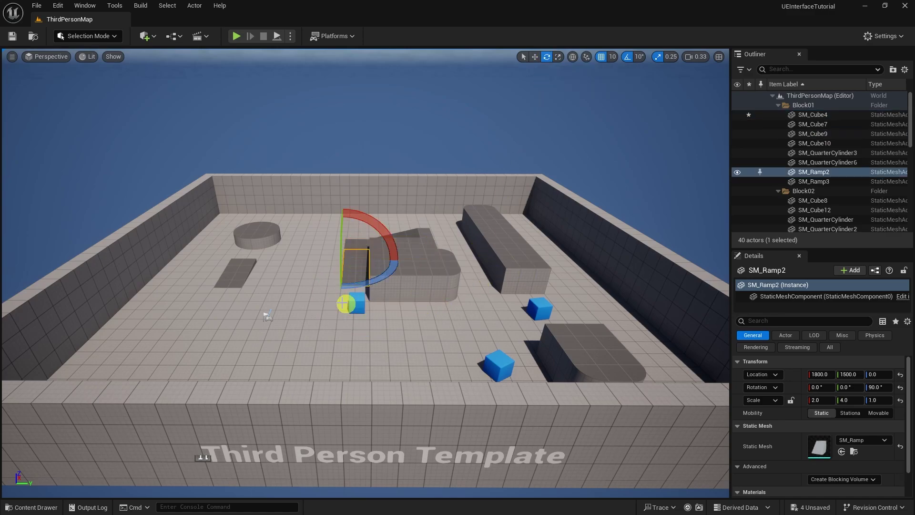
left_click_drag(391, 242, 342, 232)
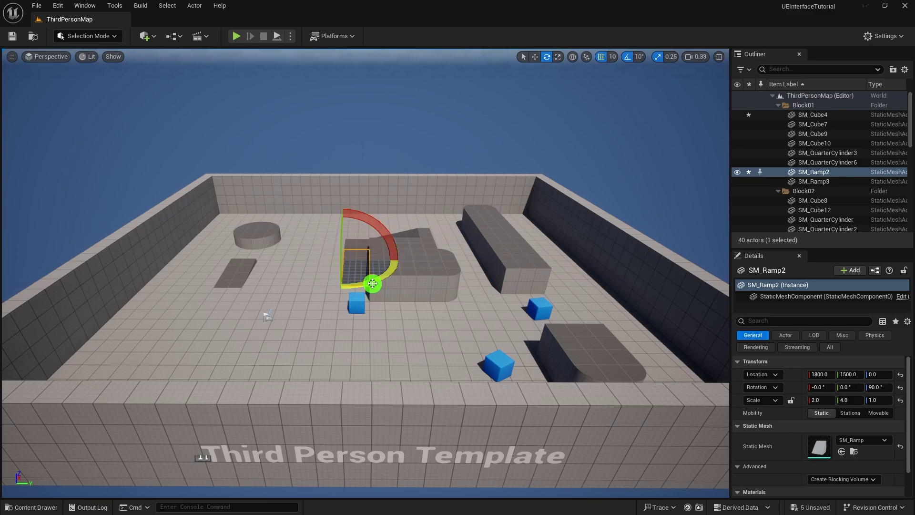
mouse_move(372, 284)
left_mouse_down()
mouse_move(160, 301)
mouse_move(384, 300)
mouse_move(374, 284)
left_mouse_up()
- Scale the blue SM_ChamferCube beside the central block to 2.75 on Y and Z, and reduce it uniformly to about 0.91 × 2.5 × 2.5
left_click(557, 58)
left_click(398, 287)
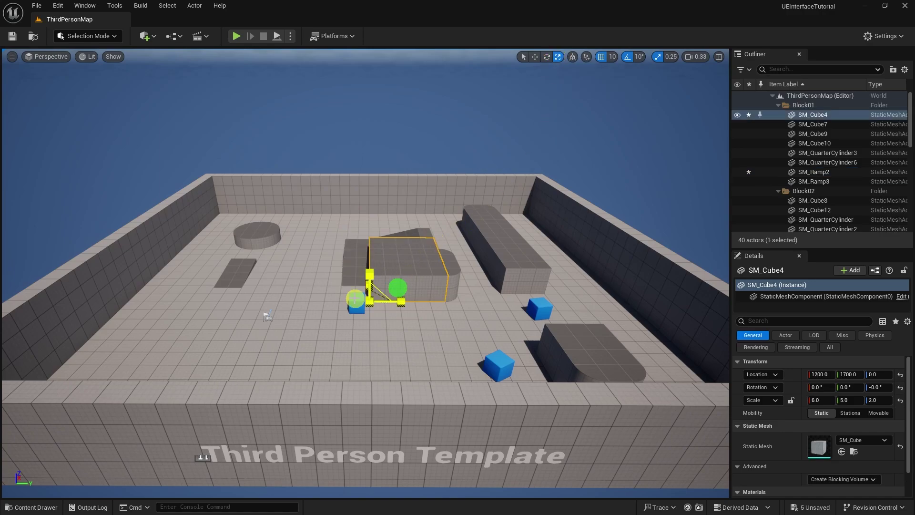
left_click(352, 262)
left_click(365, 312)
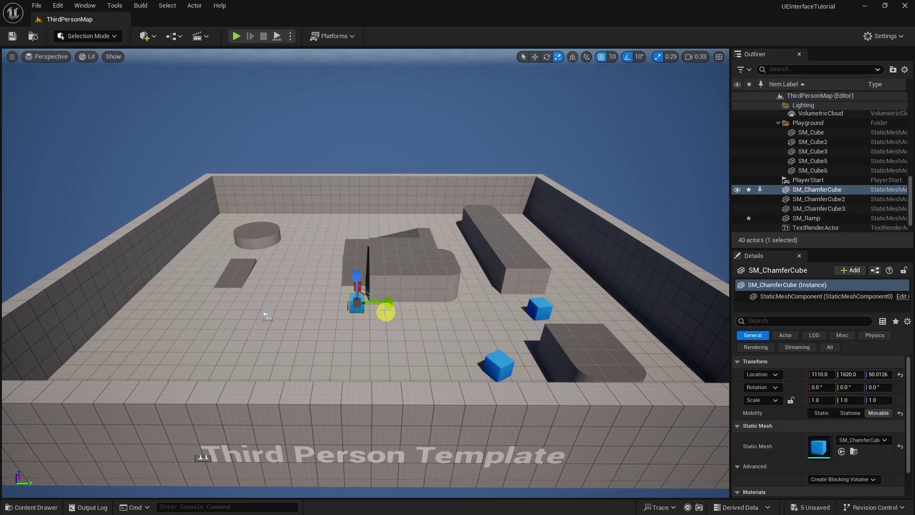
left_click_drag(384, 281, 379, 230)
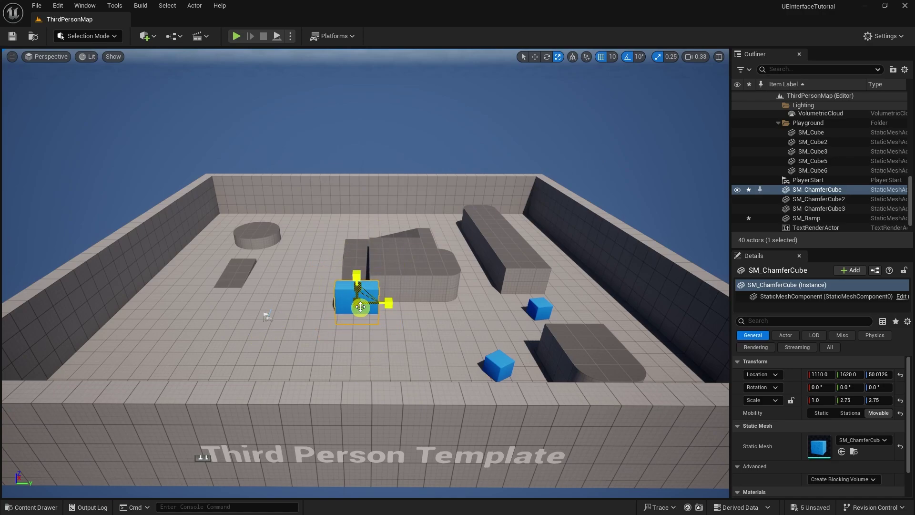
left_click_drag(357, 304, 395, 288)
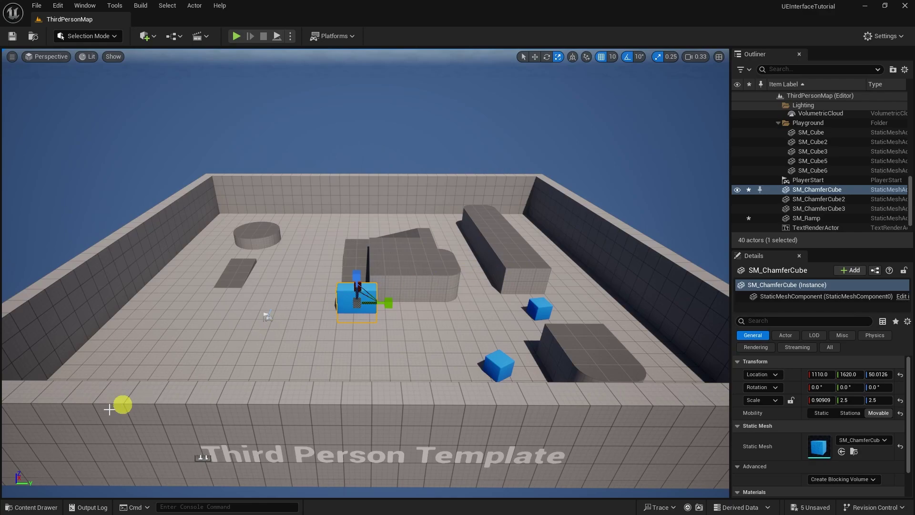
- Open the content drawer, dock it in the layout as a Content Browser and close the temporary drawer
left_click(37, 506)
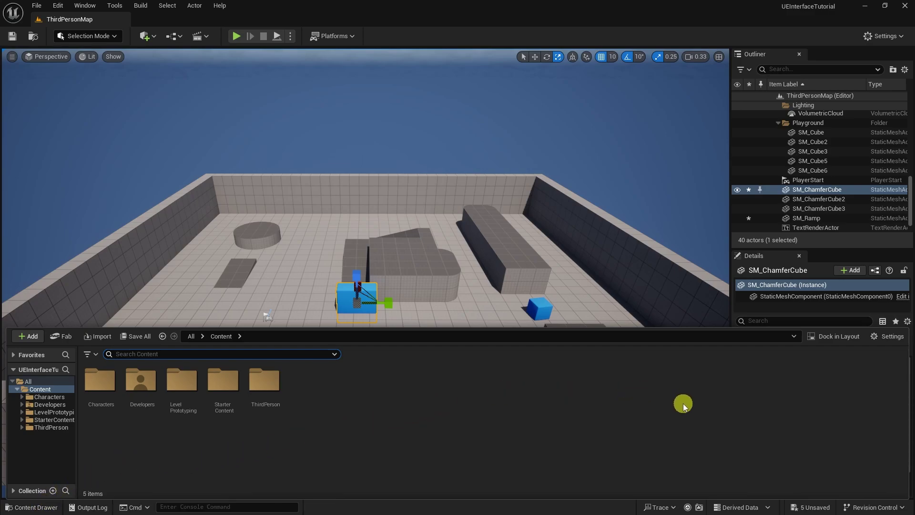
left_click(833, 337)
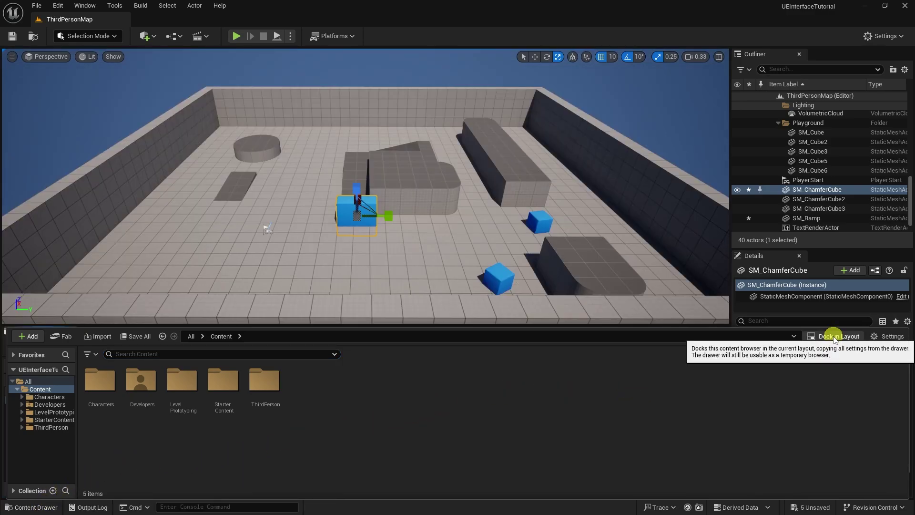
left_click(43, 508)
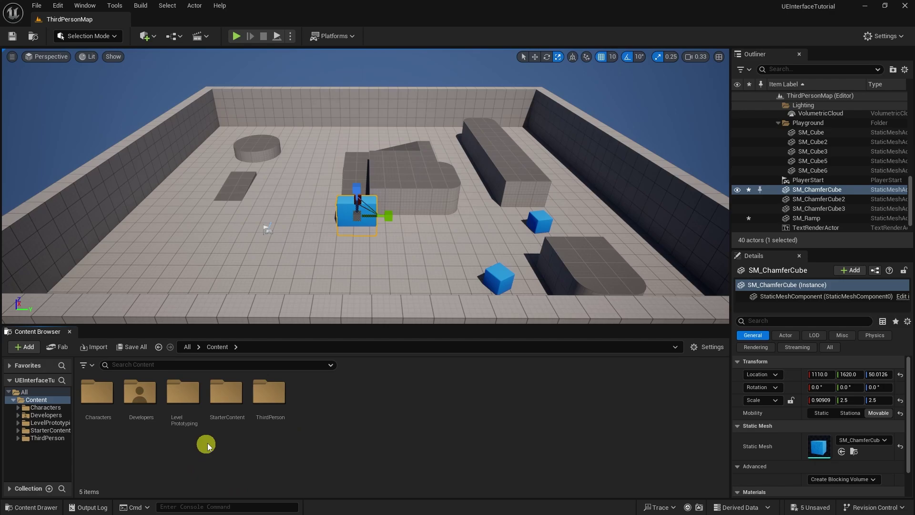
- Browse to the StarterContent Shapes folder and place a Shape_Cone on the floor at about X 850, Y 990
double_click(226, 393)
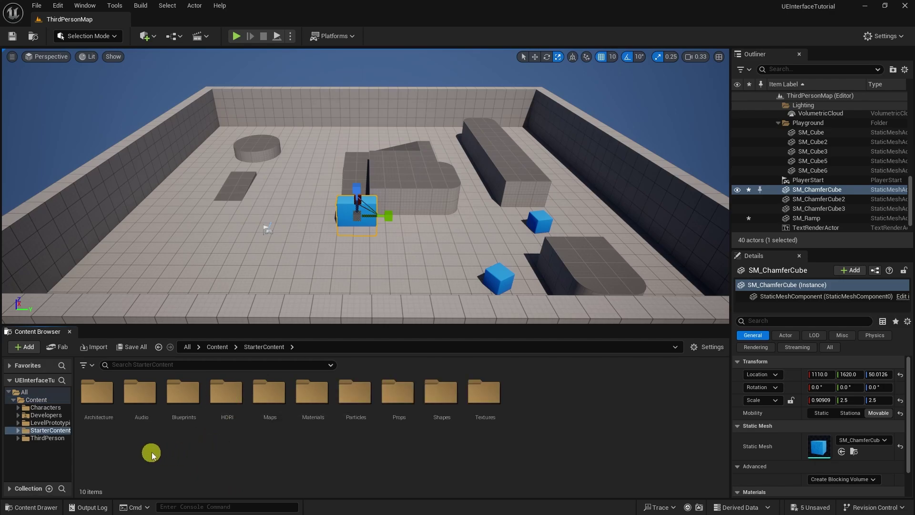
left_click(441, 393)
double_click(440, 393)
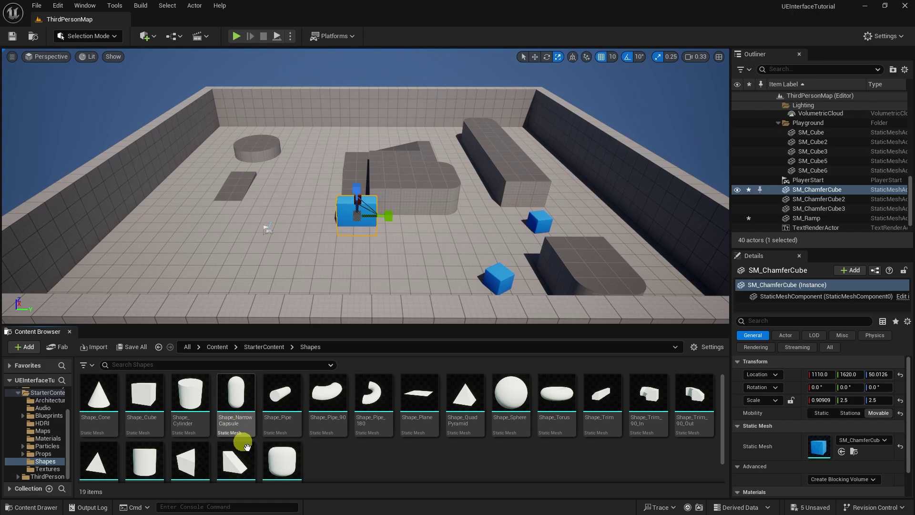
left_click_drag(100, 409, 248, 247)
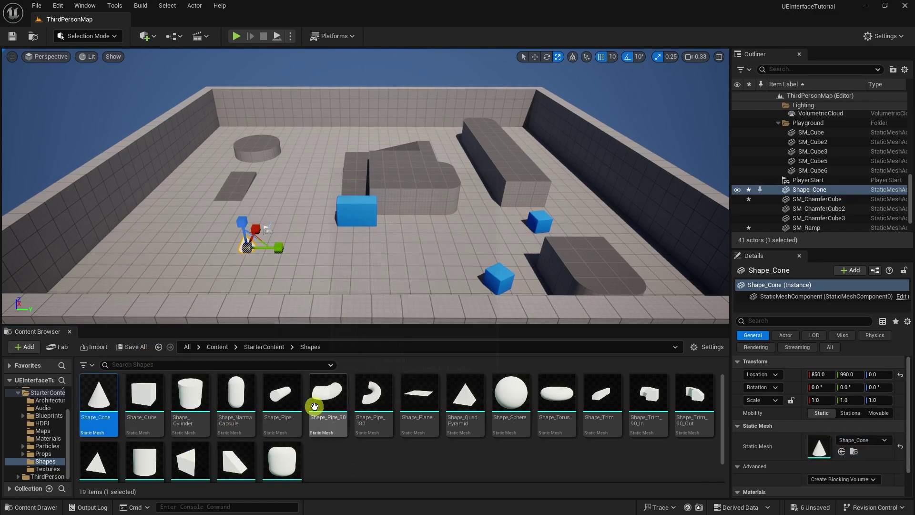
- Place two Shape_Pipe_90 pieces at about (700, 1560) and (820, 1310) and a Shape_Sphere at about (800, 1740) on the floor
left_click_drag(317, 404, 344, 266)
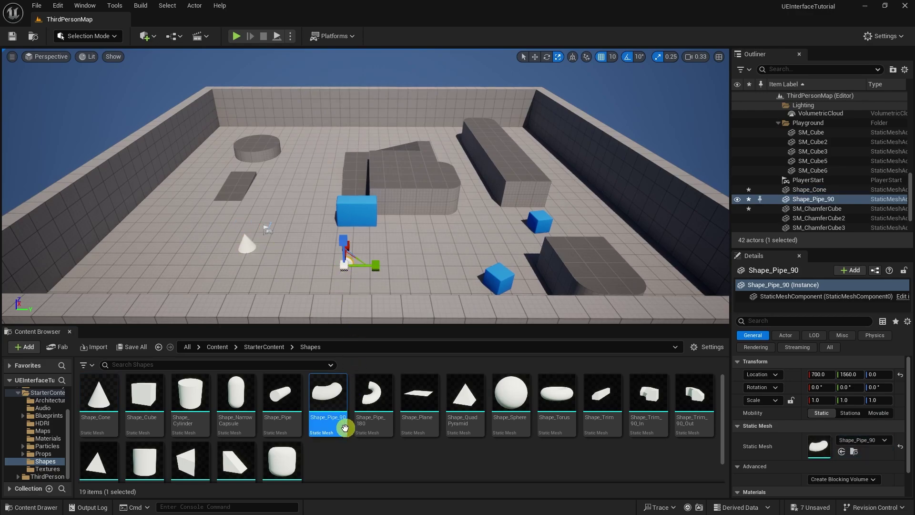
left_click_drag(346, 423, 301, 251)
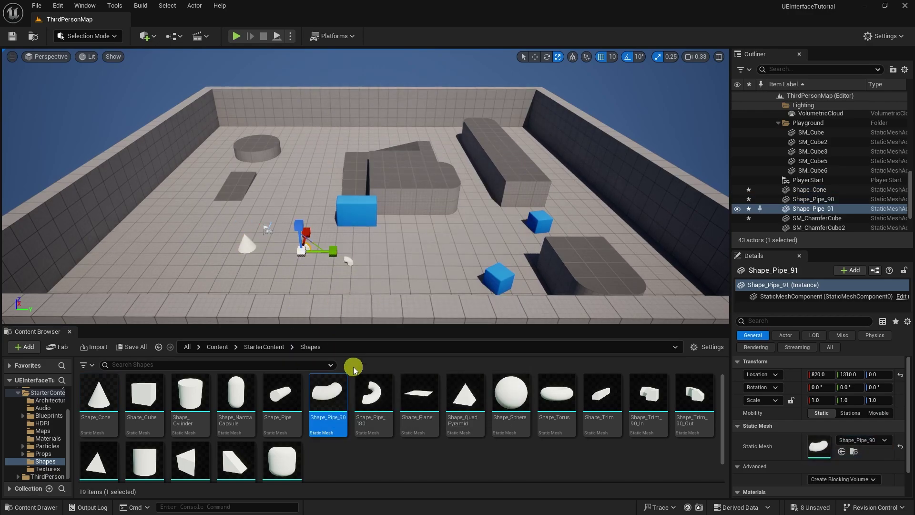
left_click(382, 296)
scroll(333, 276, "up", 3)
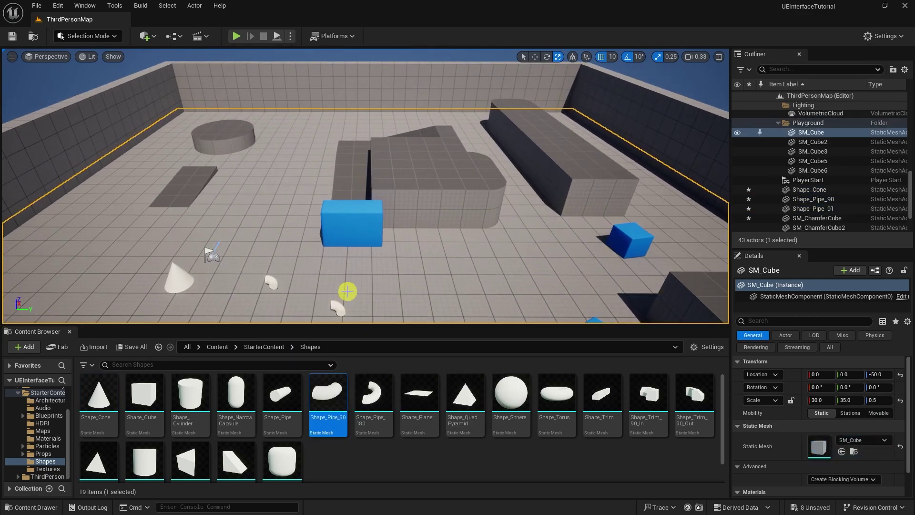
left_click(268, 288)
mouse_move(502, 419)
left_mouse_down()
mouse_move(384, 286)
mouse_move(522, 430)
left_mouse_up()
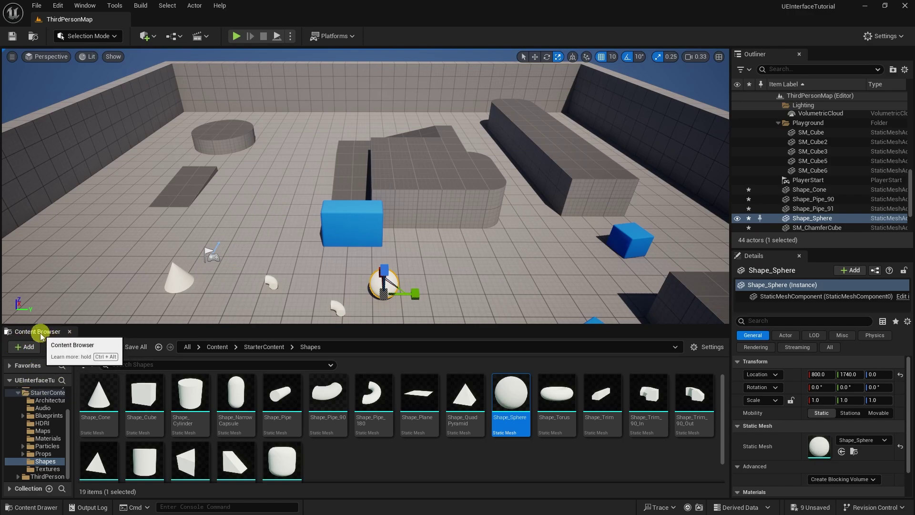
- Dock the Content Browser beside the viewport, move it into its own tab next to ThirdPersonMap and switch between both tabs
left_click_drag(38, 331, 693, 200)
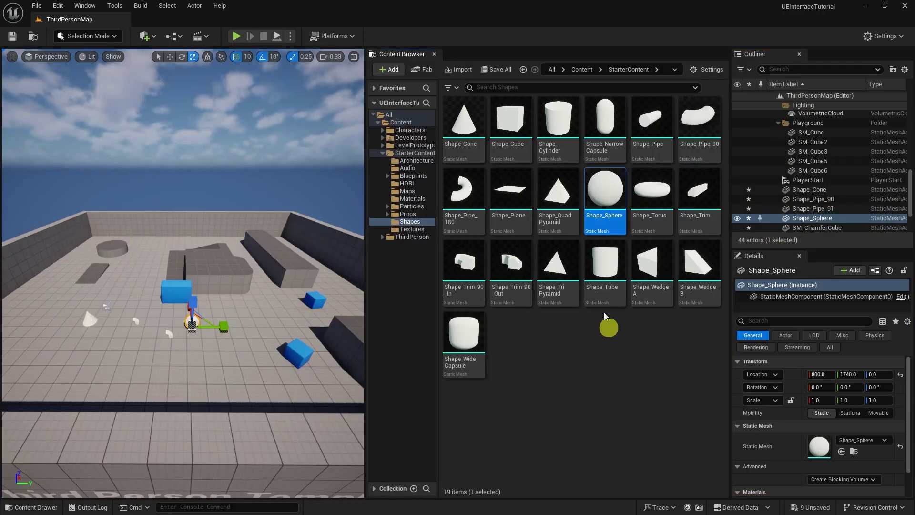
left_click_drag(396, 55, 192, 25)
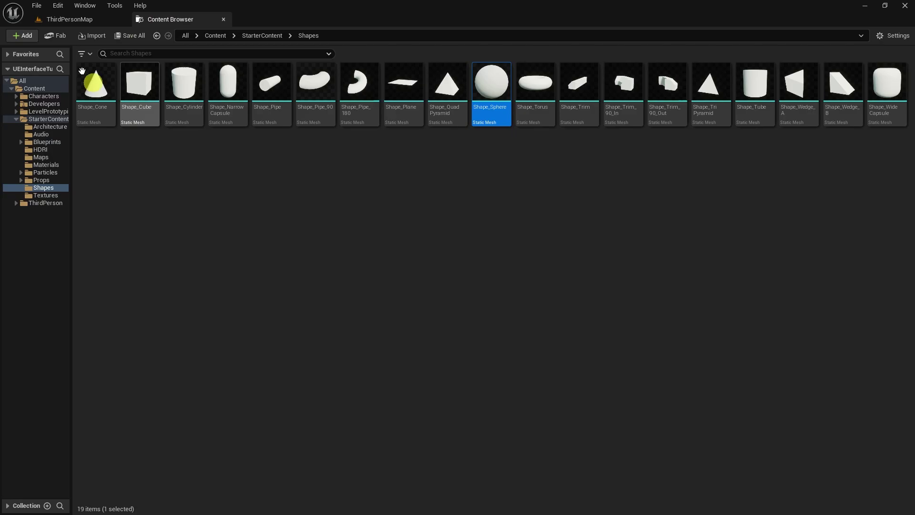
left_click(58, 17)
left_click(159, 18)
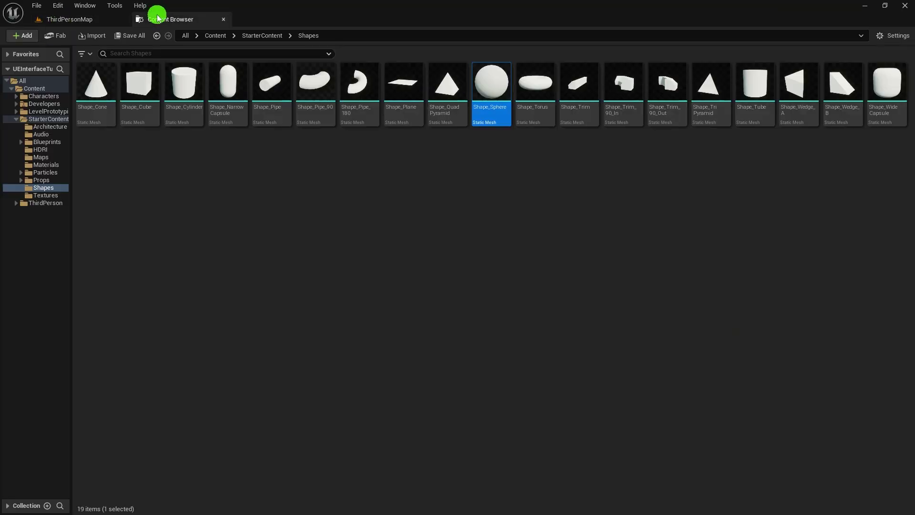
- Dock the Content Browser back below the viewport and reduce its height
left_click_drag(157, 19, 238, 444)
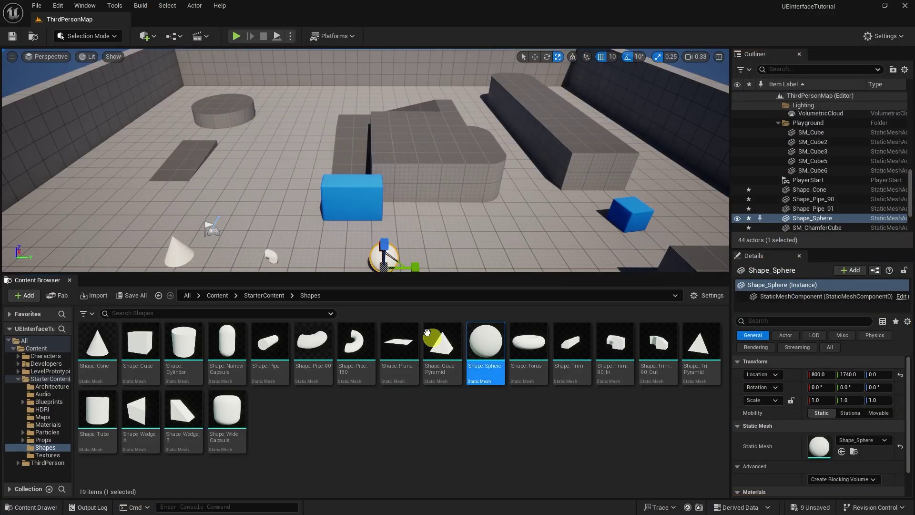
left_click_drag(364, 274, 424, 359)
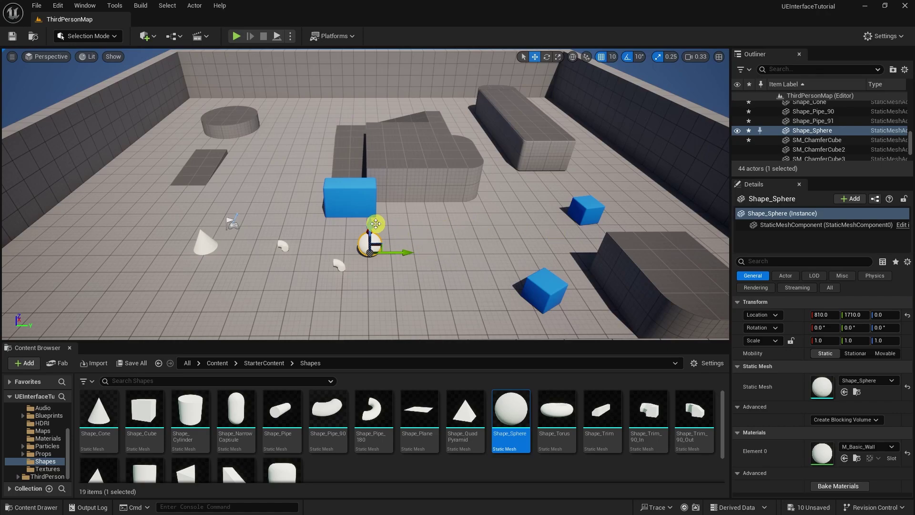
- Load the Default Editor Layout to reset the window arrangement
left_click(85, 5)
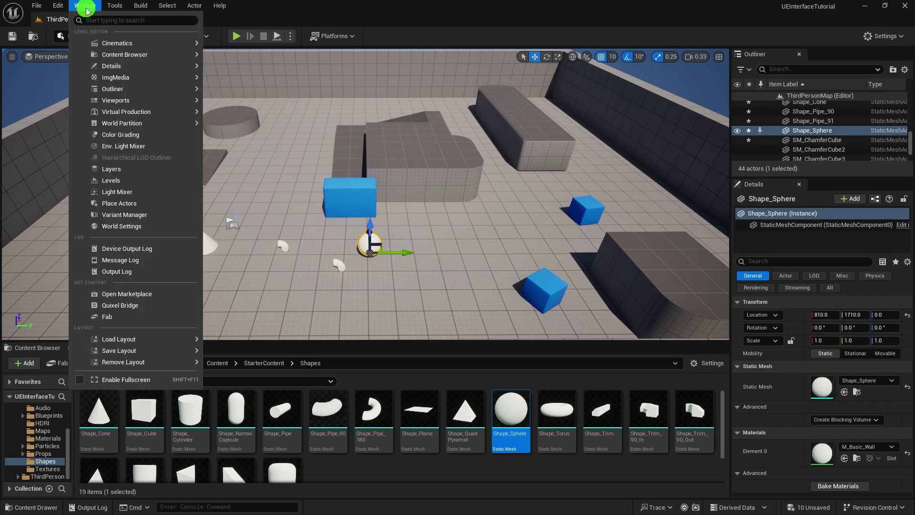
mouse_move(132, 339)
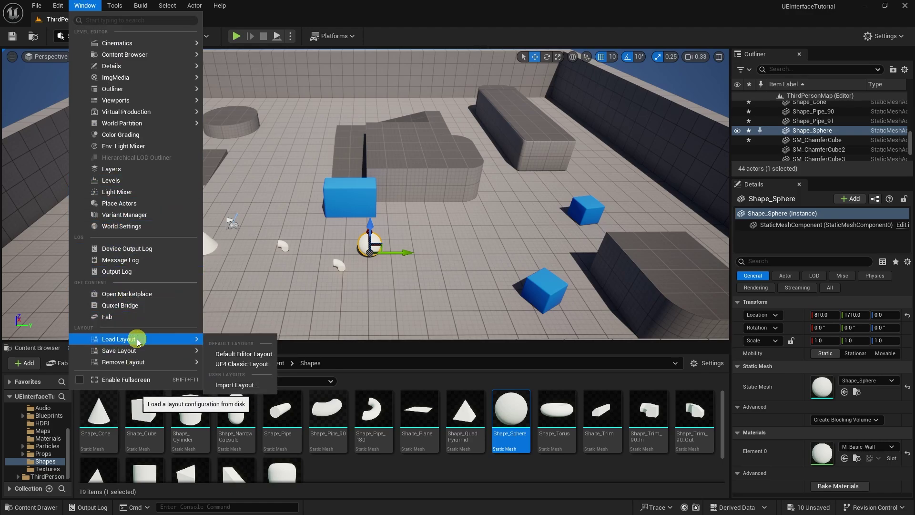
left_click(267, 355)
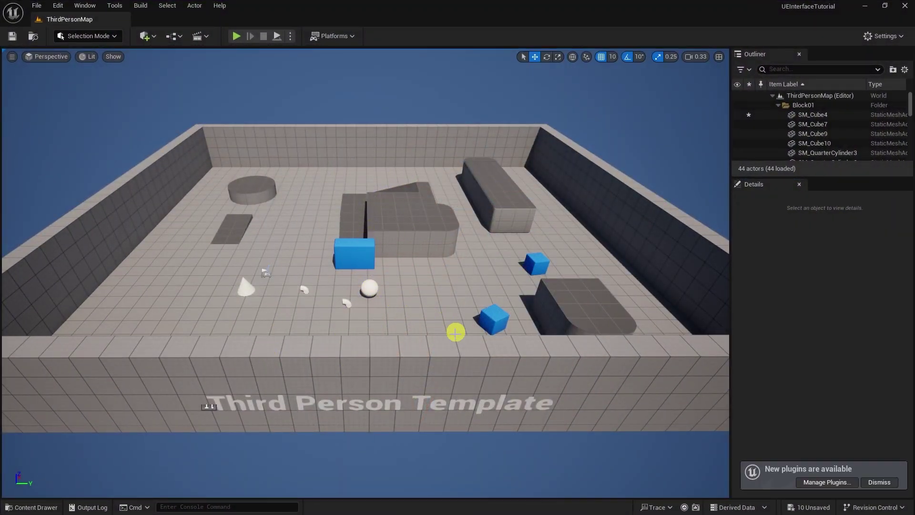
- Dock the Content Browser below the viewport and open the StarterContent Shapes folder
left_click(48, 503)
left_click(836, 336)
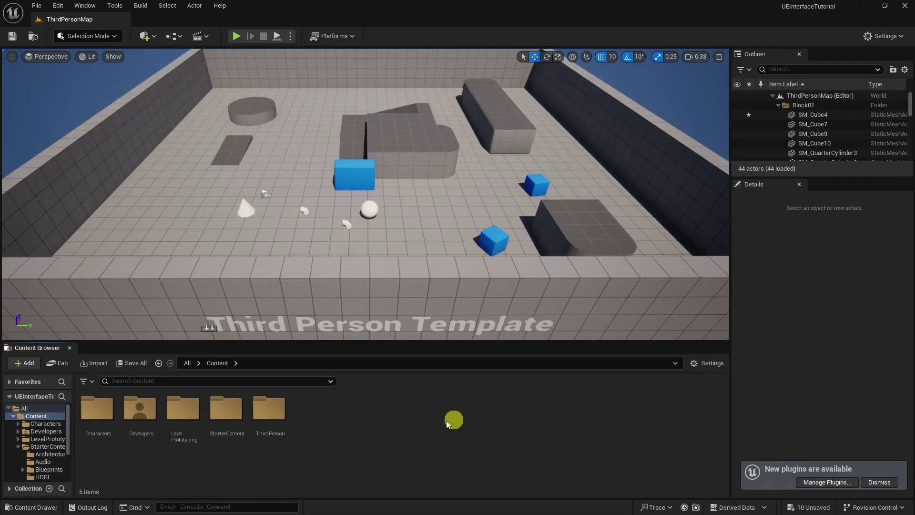
scroll(45, 429, "down", 3)
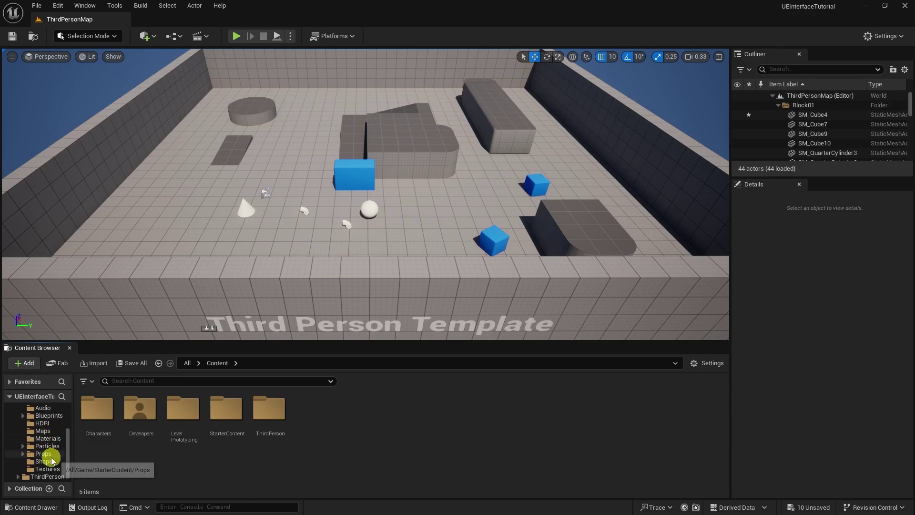
left_click(45, 460)
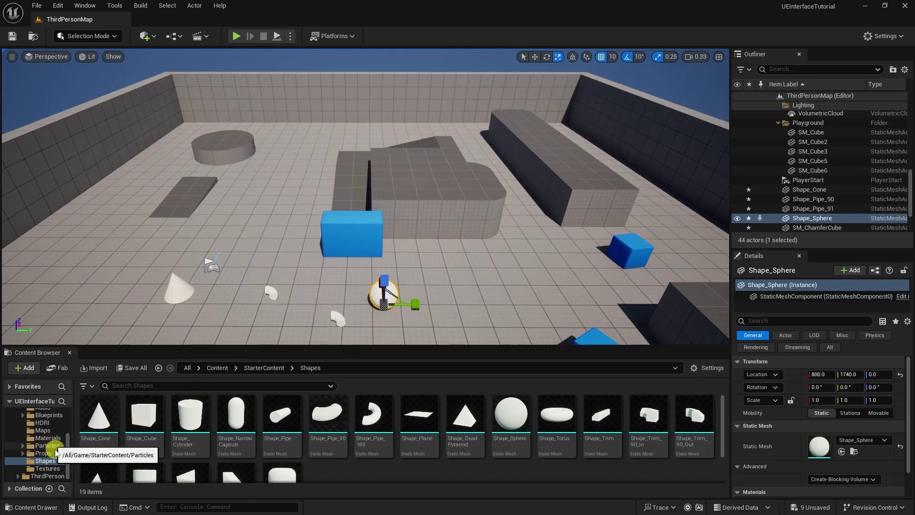
- Open the StarterContent Materials folder and scale Shape_Sphere uniformly to 5.5
left_click(48, 438)
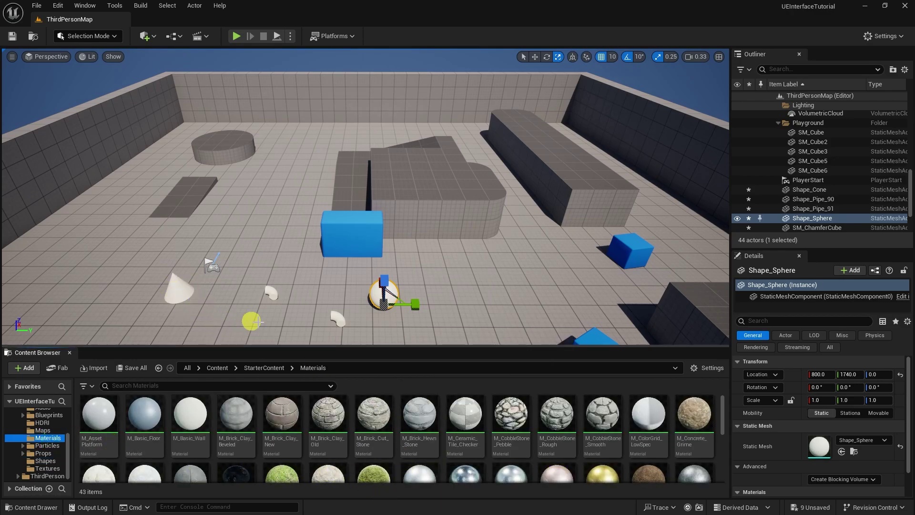
left_click(384, 308)
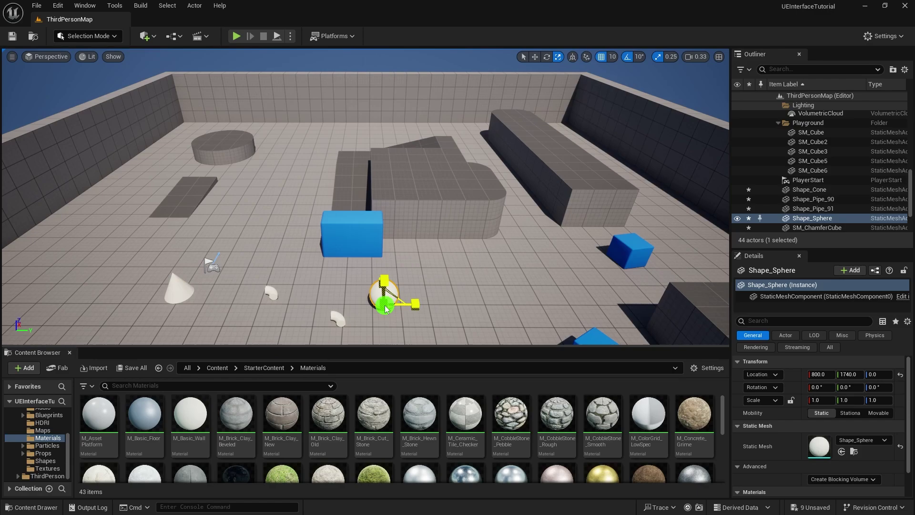
left_click_drag(385, 307, 623, 128)
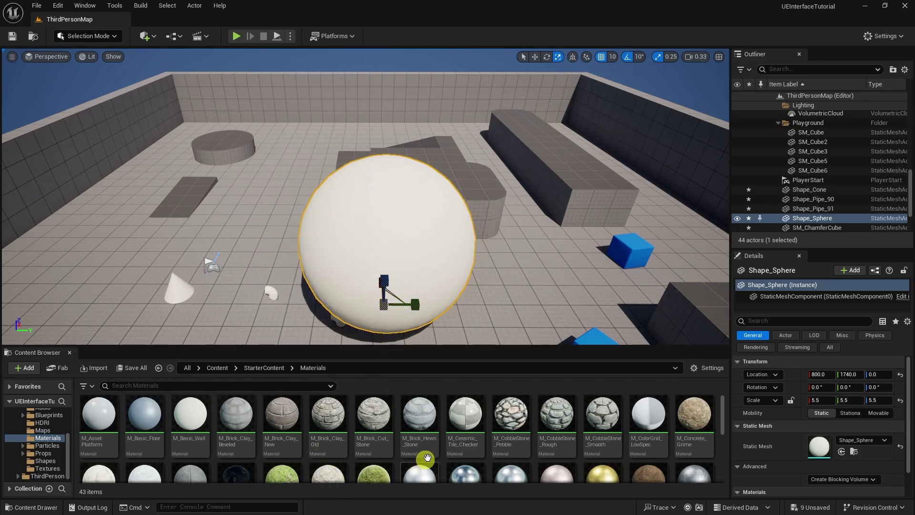
- Try M_Tech_Hex_Tile_Pulse and the reddish-brown walnut wood floor material on Shape_Sphere, and finish with M_Rock_Basalt
scroll(427, 457, "down", 5)
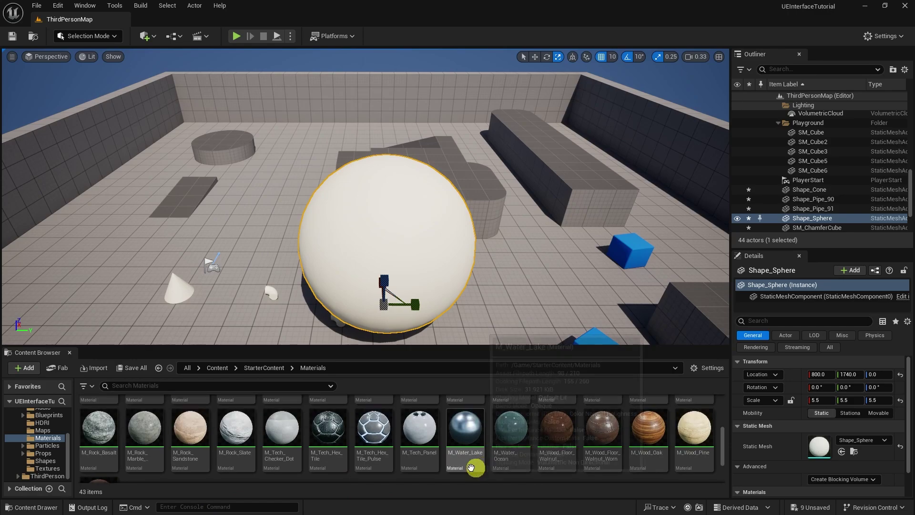
left_click_drag(374, 429, 395, 232)
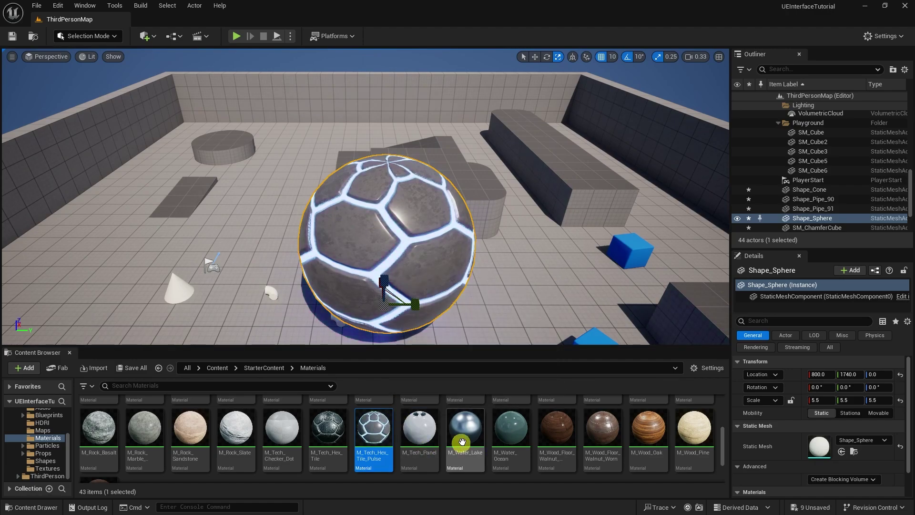
left_click_drag(567, 425, 422, 269)
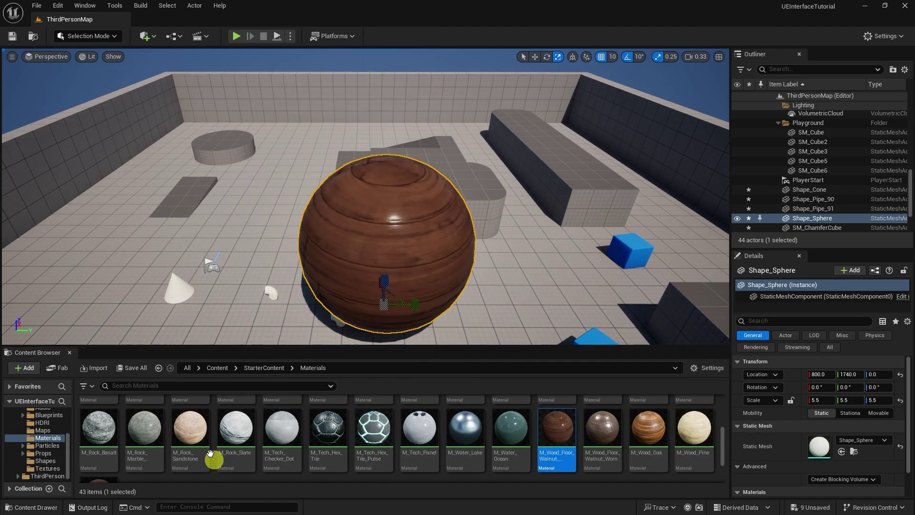
left_click_drag(99, 427, 384, 333)
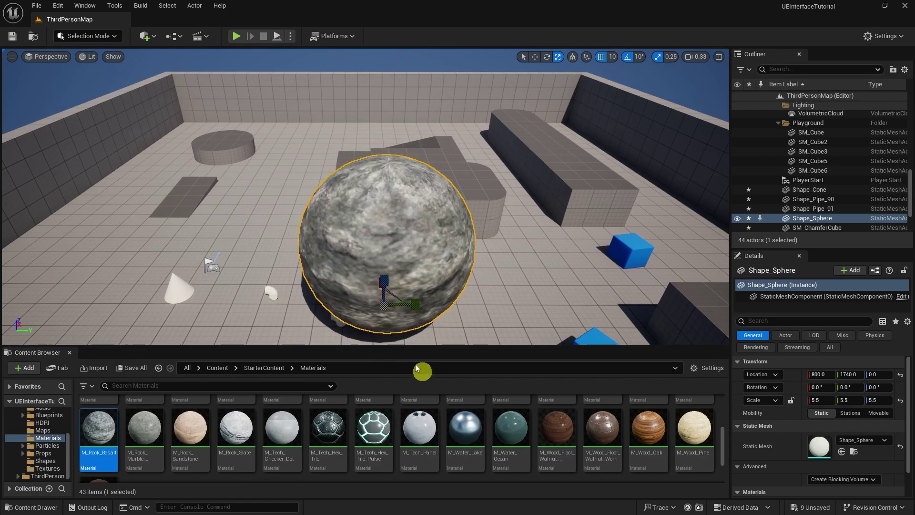
scroll(281, 432, "down", 1)
scroll(281, 433, "up", 4)
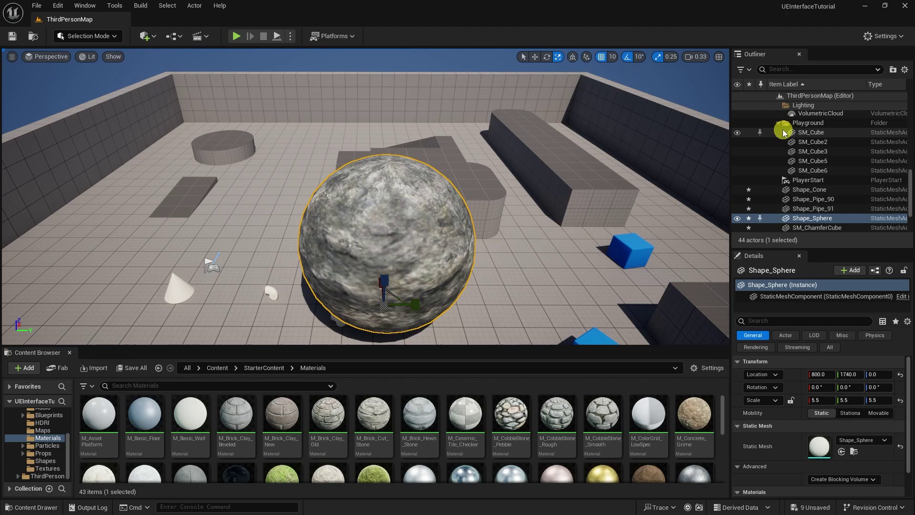
- Collapse the Playground and Block03 folders in the Outliner
left_click(777, 123)
scroll(800, 191, "down", 1)
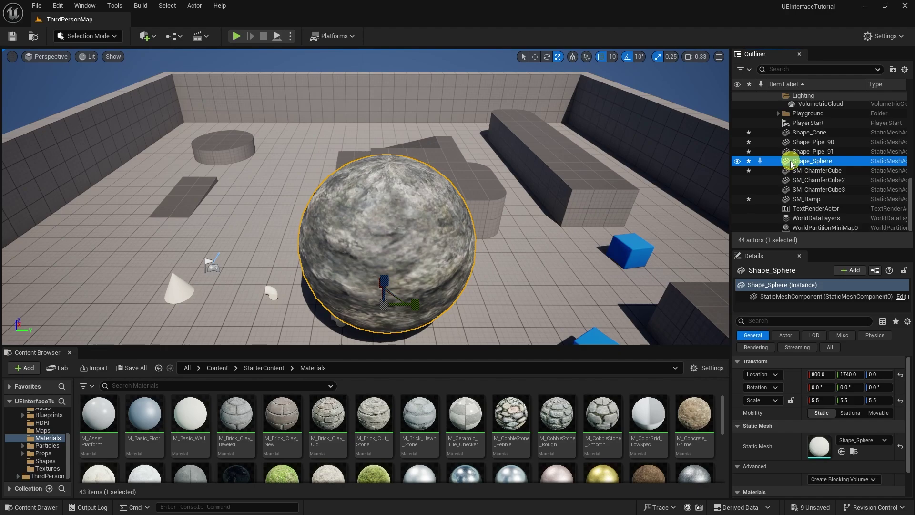
scroll(789, 164, "up", 5)
scroll(791, 189, "up", 1)
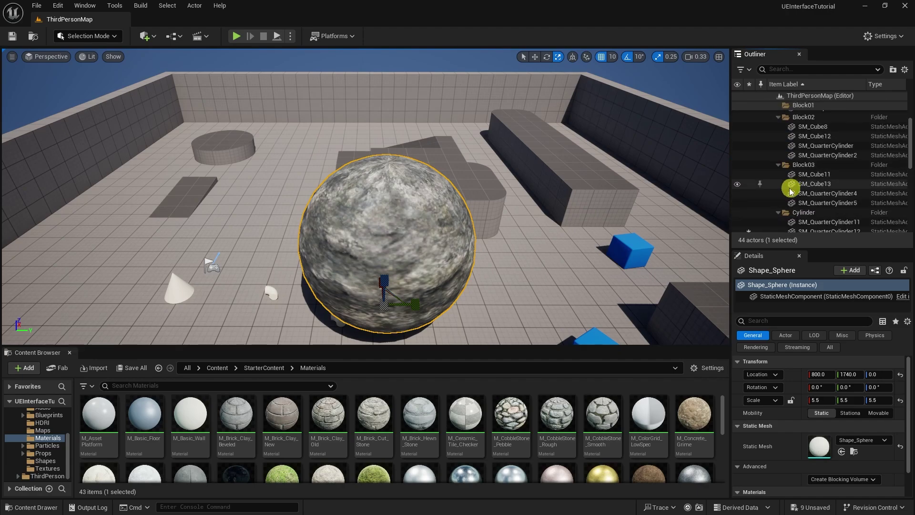
left_click(779, 164)
- Hide and show the Block03 folder in the level, and do the same with the Cylinder folder
left_click(738, 164)
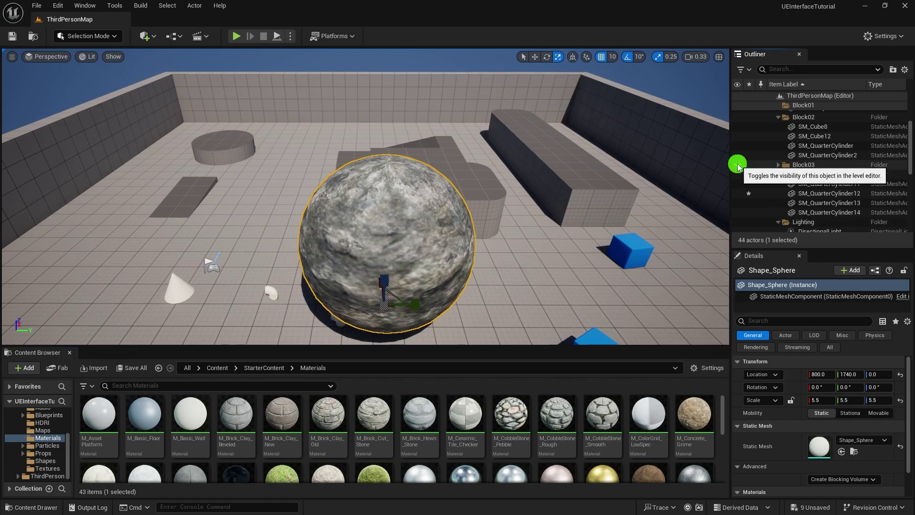
left_click(737, 165)
left_click(738, 174)
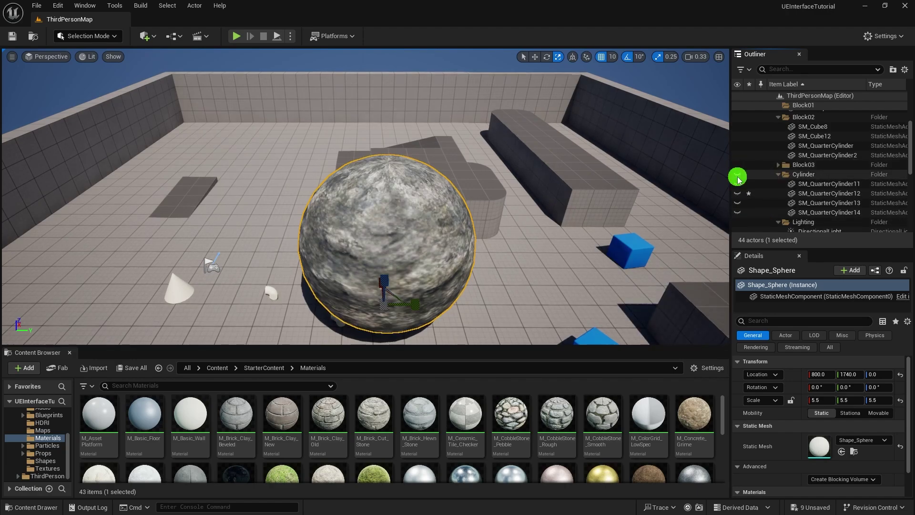
left_click(738, 175)
scroll(753, 177, "up", 2)
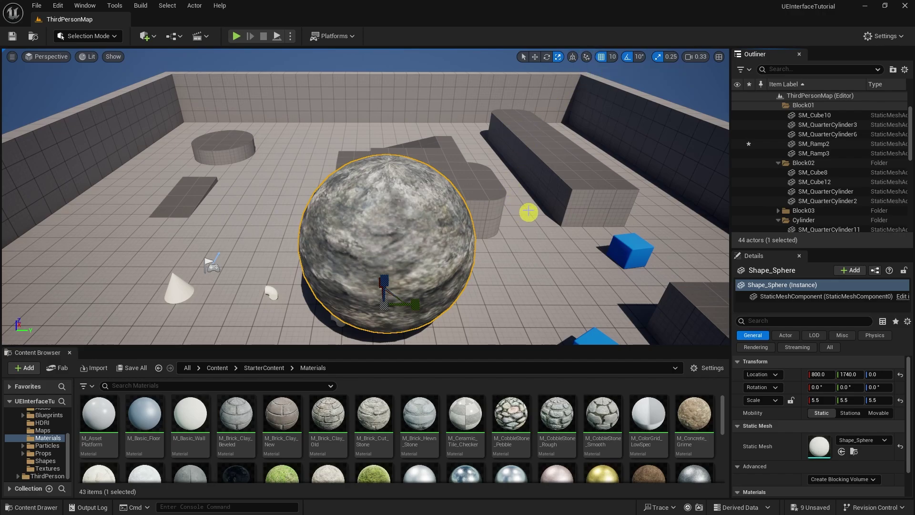
- Select the long block SM_Cube8 and set its location to X 1016, Z 269 and its X scale to 9.96
left_click(548, 176)
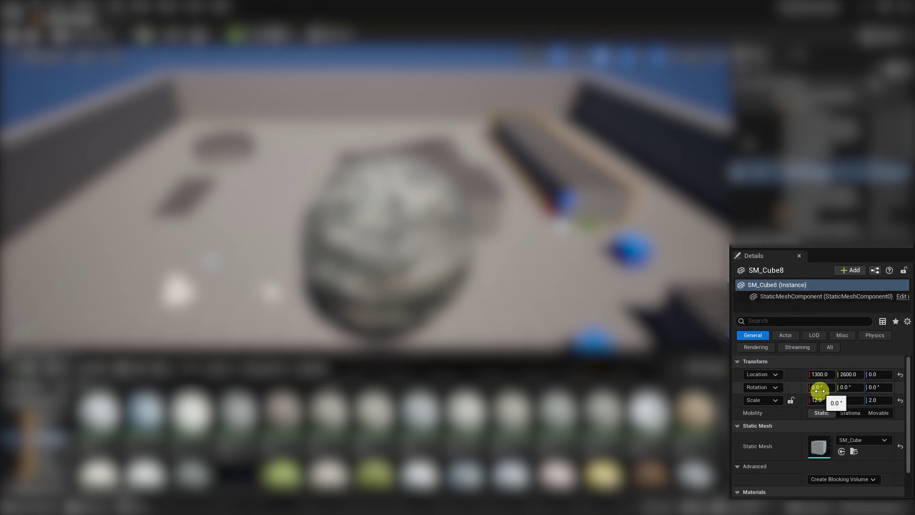
scroll(820, 392, "down", 1)
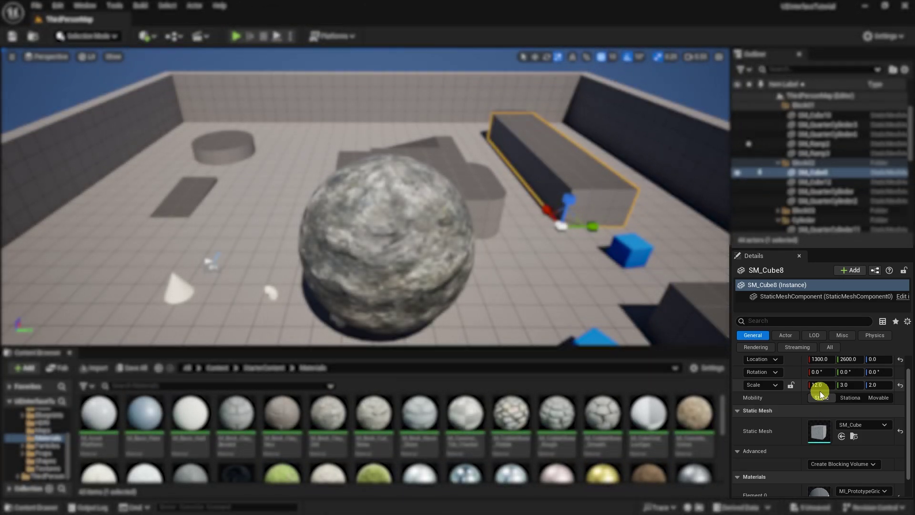
scroll(812, 401, "down", 1)
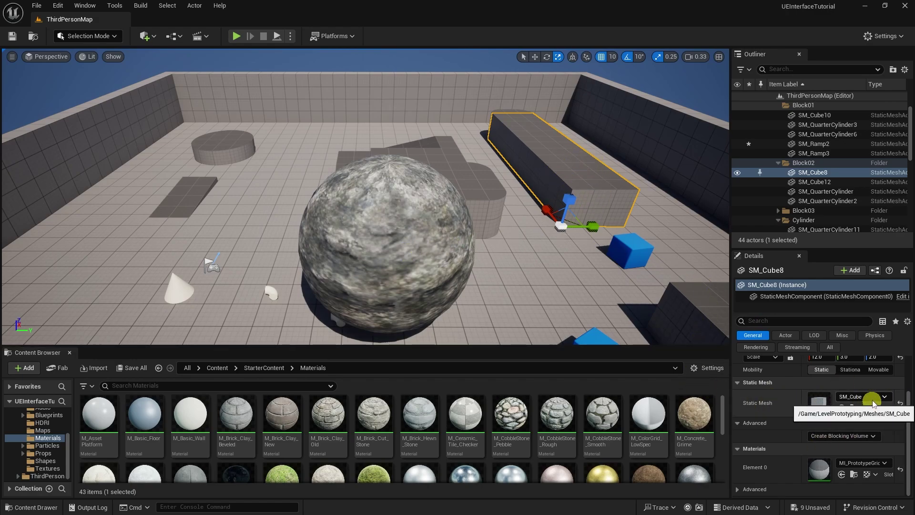
scroll(857, 407, "up", 2)
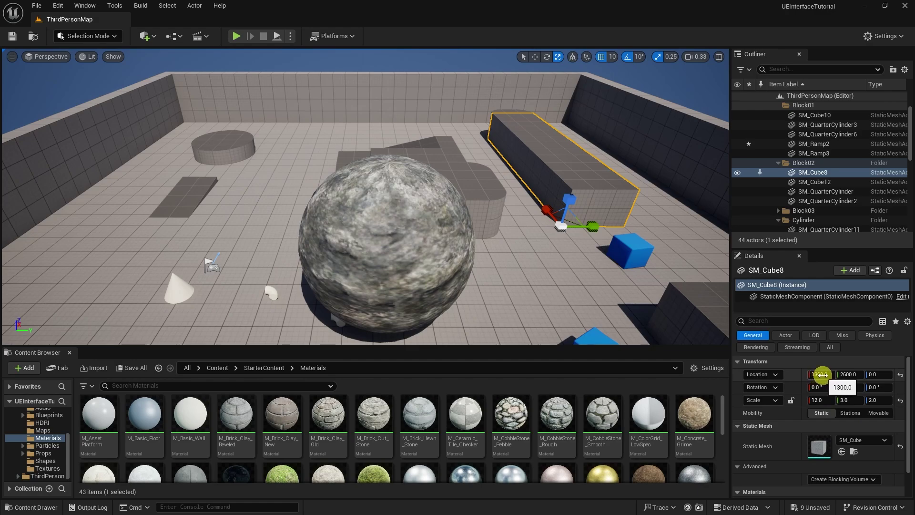
left_click_drag(820, 374, 532, 361)
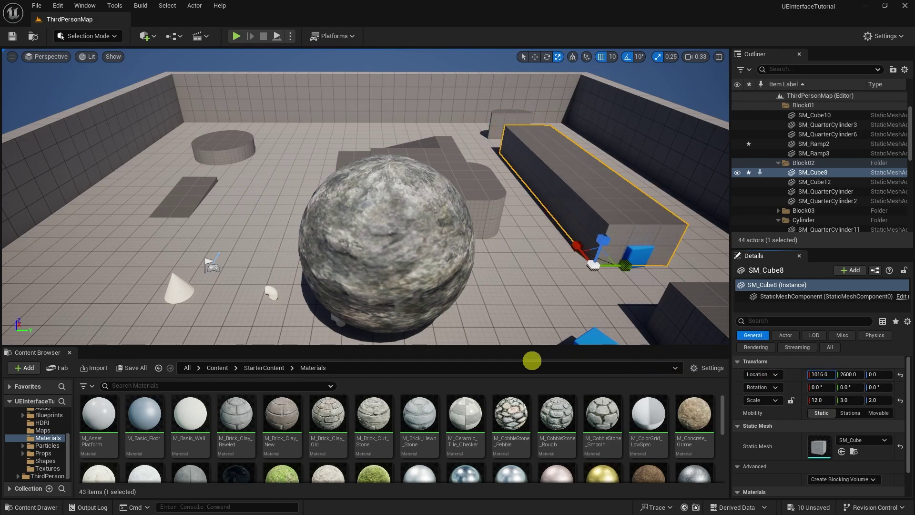
left_click_drag(878, 374, 908, 374)
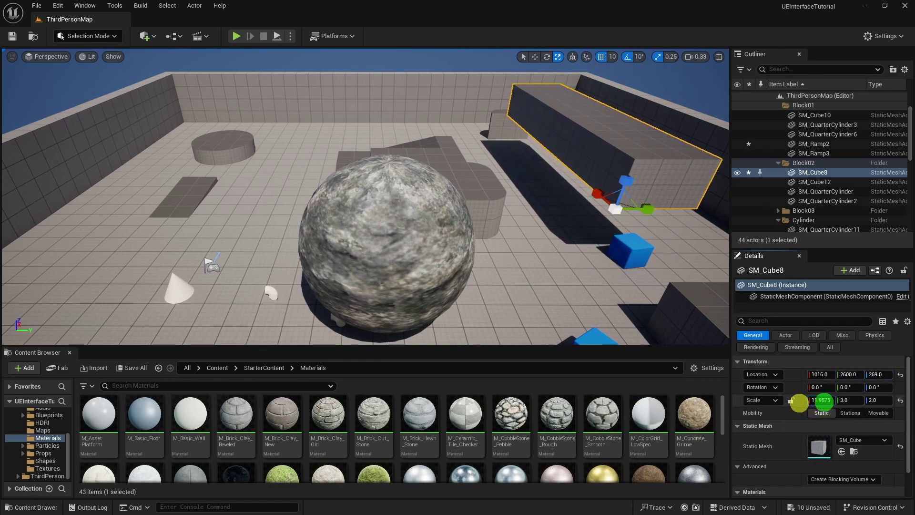
left_click_drag(799, 401, 27, 386)
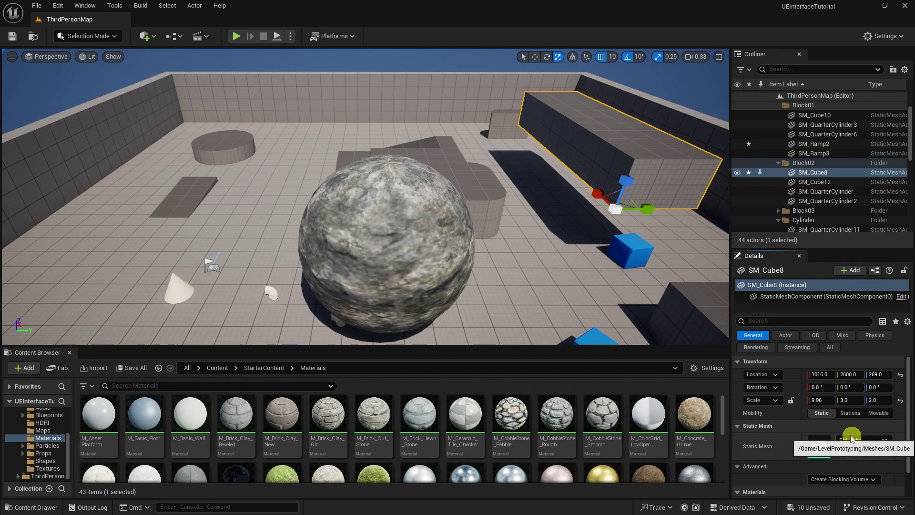
- Assign the MI_Solid_Blue material to Element 0 of SM_Cube8
scroll(846, 427, "down", 2)
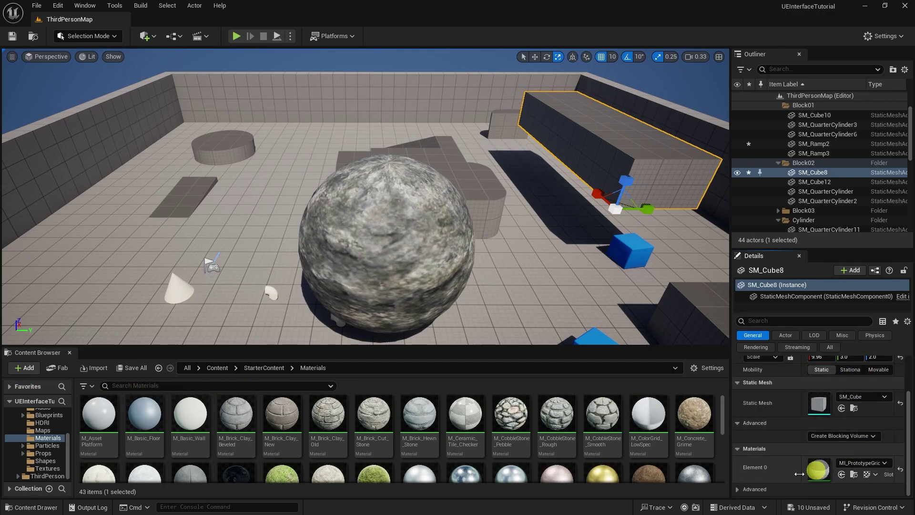
left_click(876, 462)
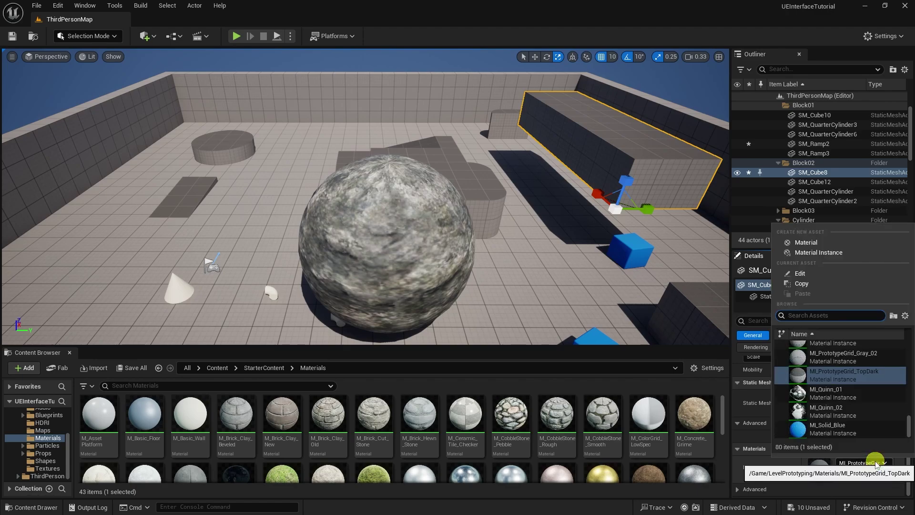
scroll(878, 465, "up", 1)
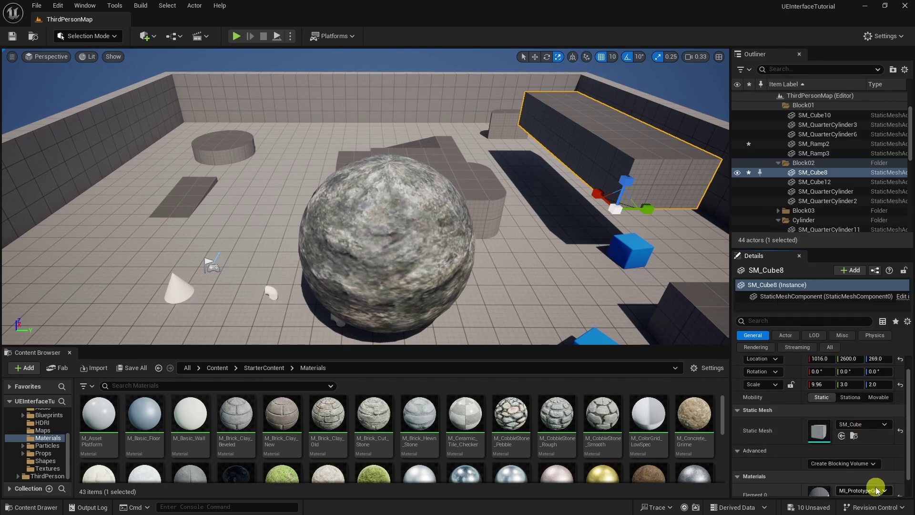
scroll(864, 429, "down", 1)
left_click(876, 462)
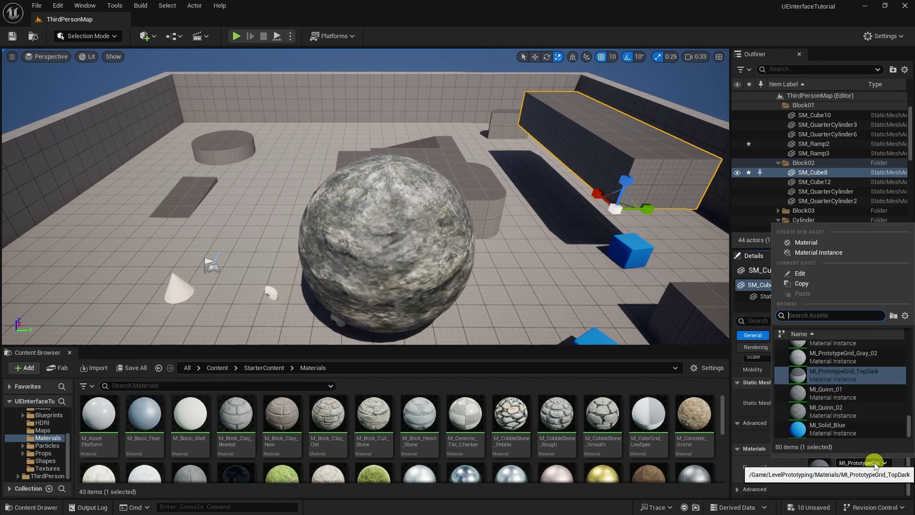
left_click(829, 428)
scroll(876, 455, "down", 1)
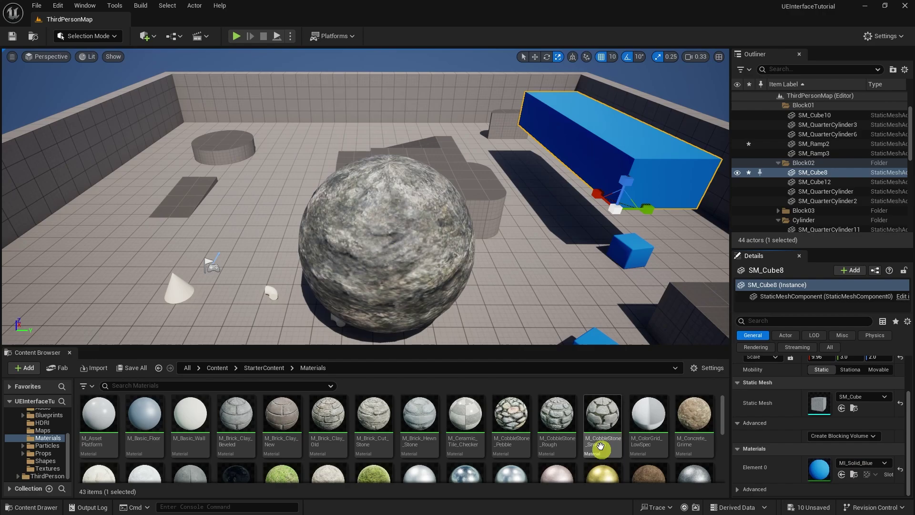
- Apply M_CobbleStone_Rough to SM_Cube8's Element 0 material slot, and replace it with M_CobbleStone_Smooth
left_click(554, 424)
left_click_drag(582, 419, 831, 476)
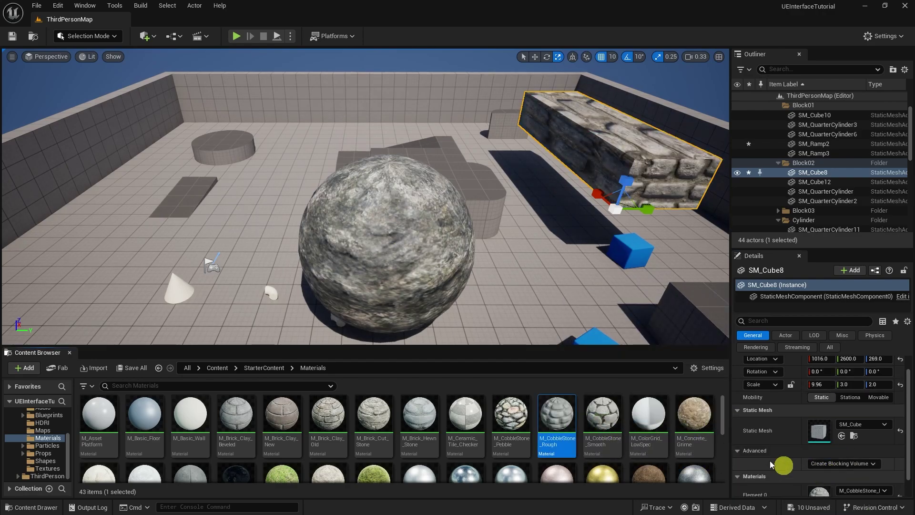
left_click_drag(602, 421, 838, 483)
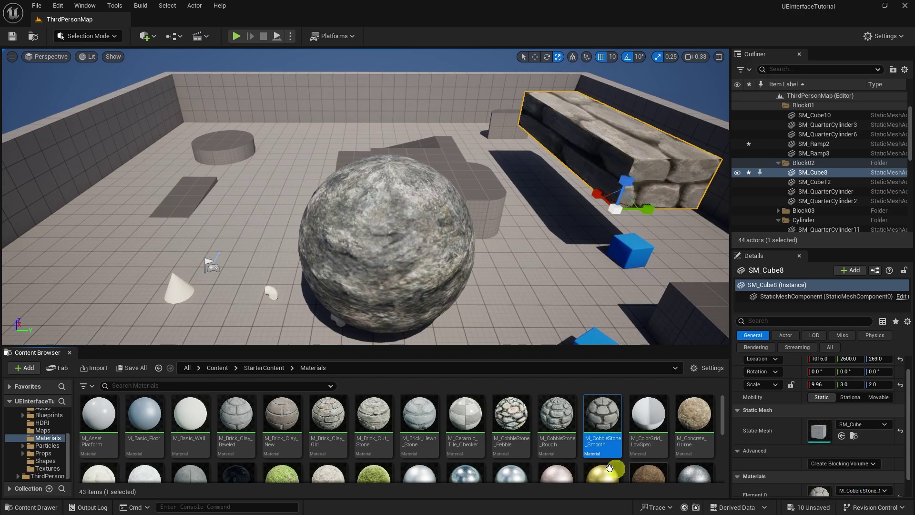
- Swap SM_Cube8's static mesh to SM_Cylinder and change it to SM_ChamferCube
left_click(882, 424)
left_click(823, 327)
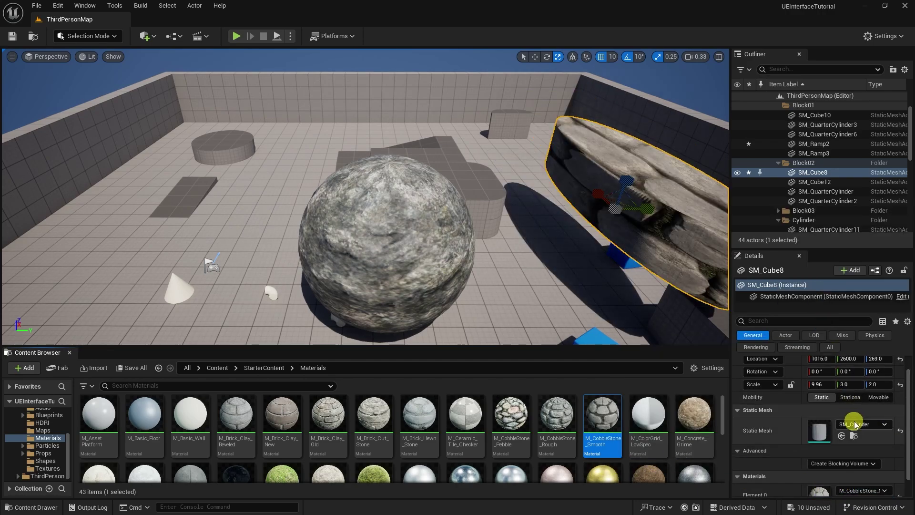
left_click(860, 424)
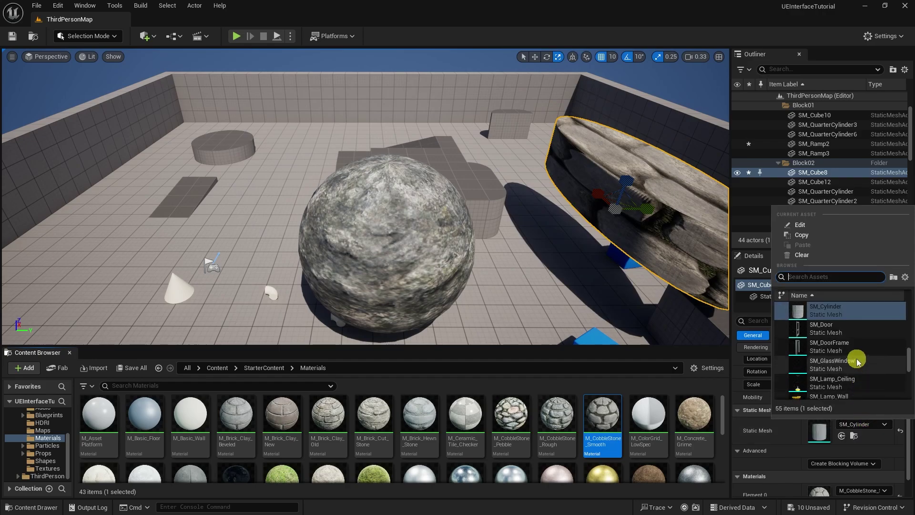
scroll(855, 358, "up", 4)
left_click(839, 352)
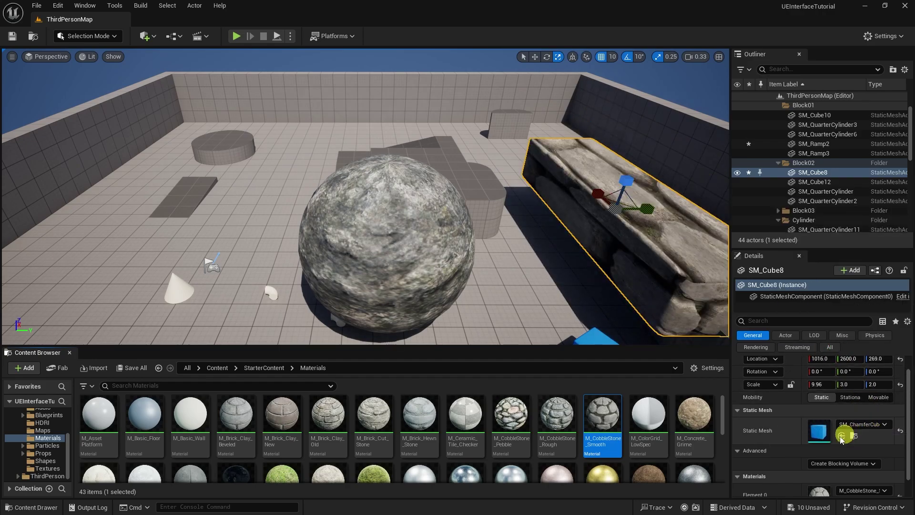
scroll(805, 447, "down", 1)
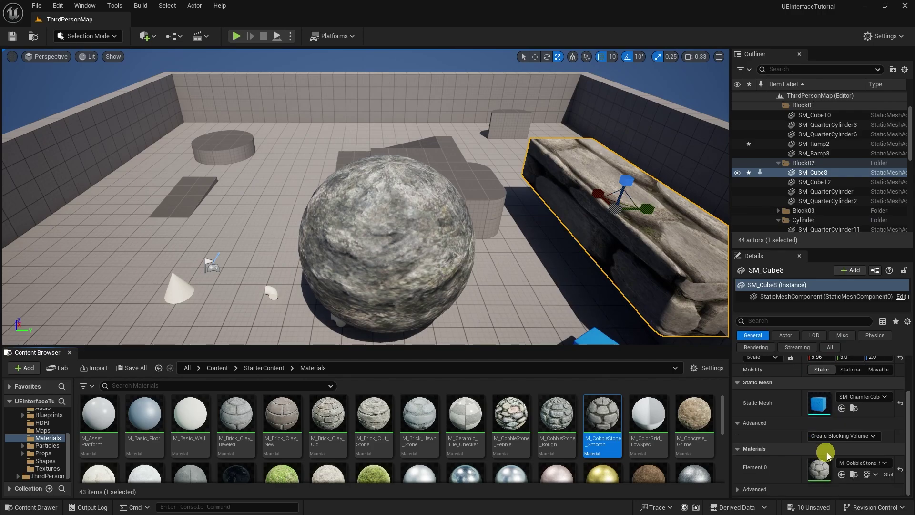
scroll(828, 453, "up", 2)
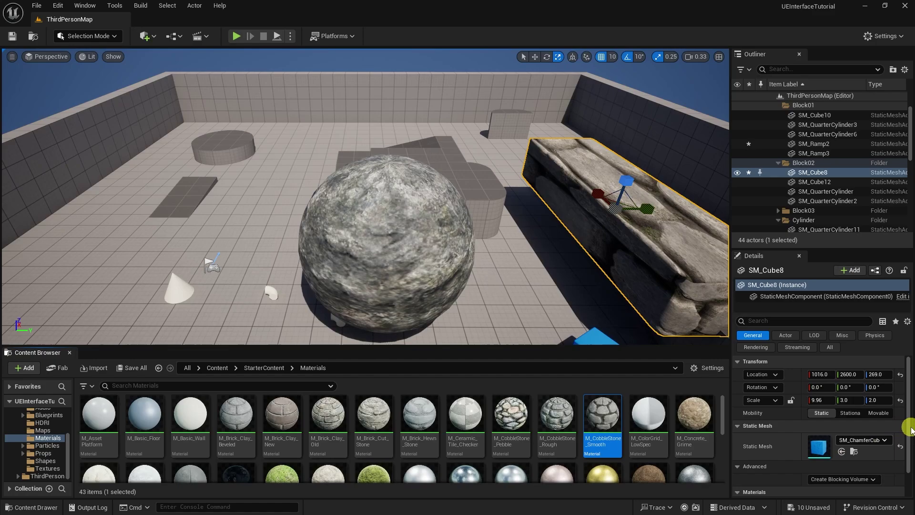
left_click_drag(905, 427, 905, 460)
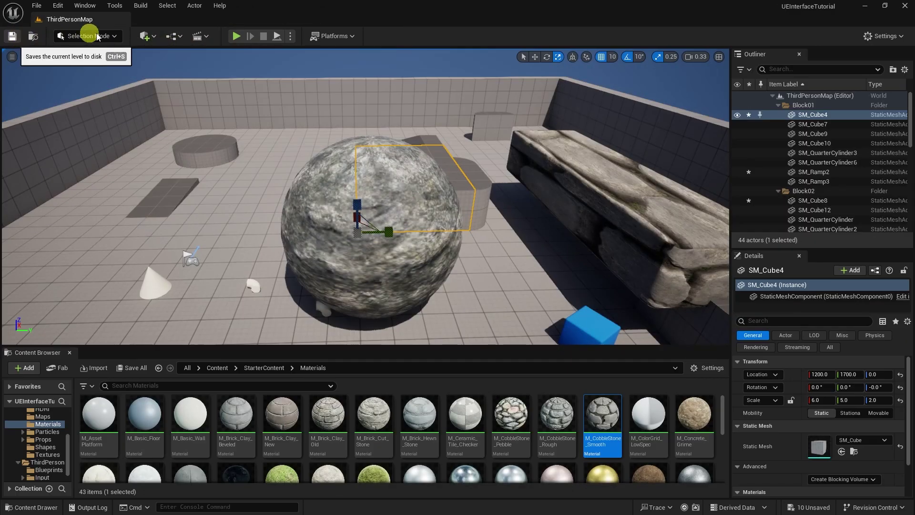
left_click(151, 35)
mouse_move(188, 152)
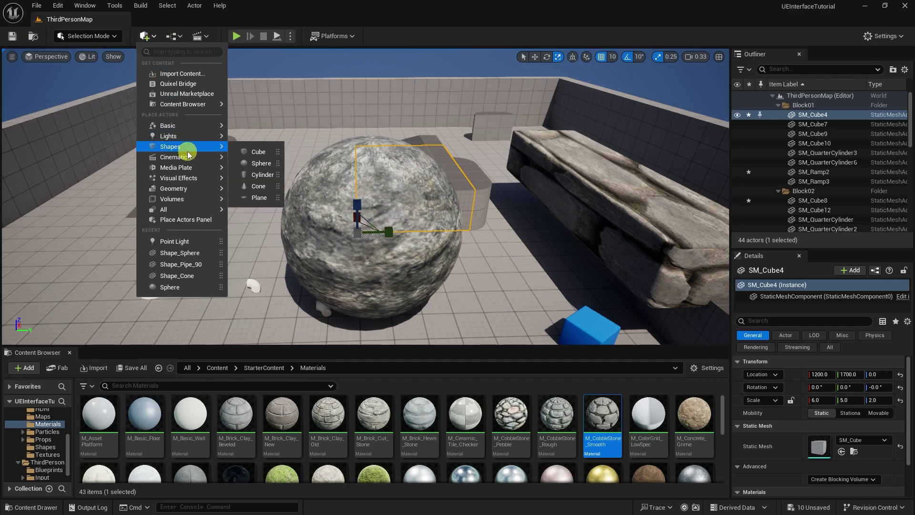
mouse_move(189, 130)
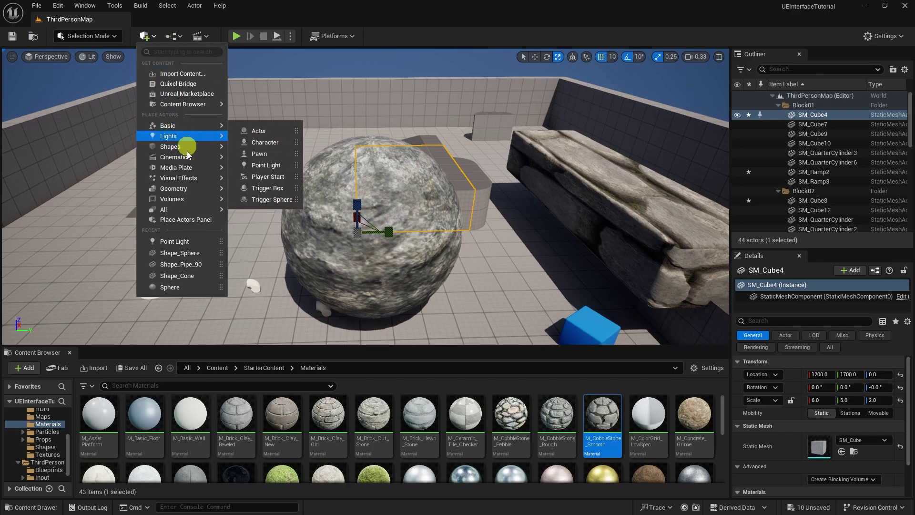
mouse_move(187, 182)
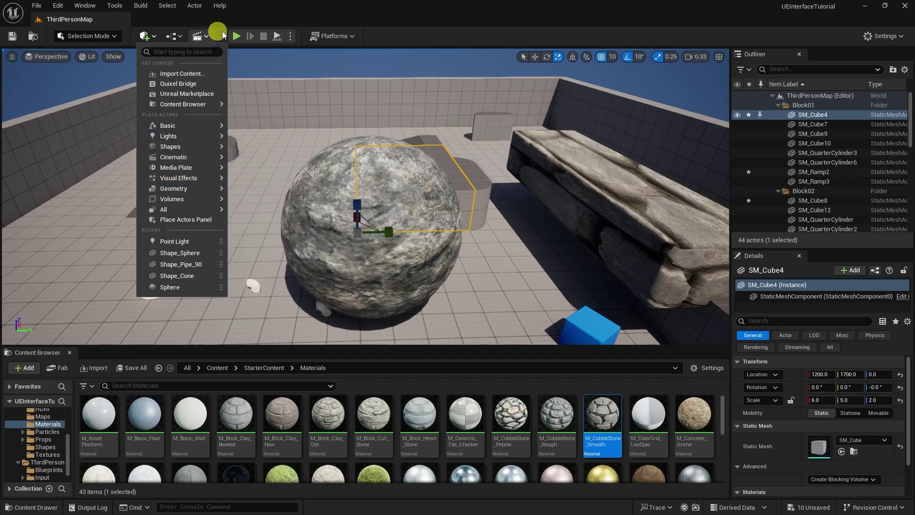
- Play the level in the editor to preview the third-person character in the scene, and stop the play session
left_click(237, 36)
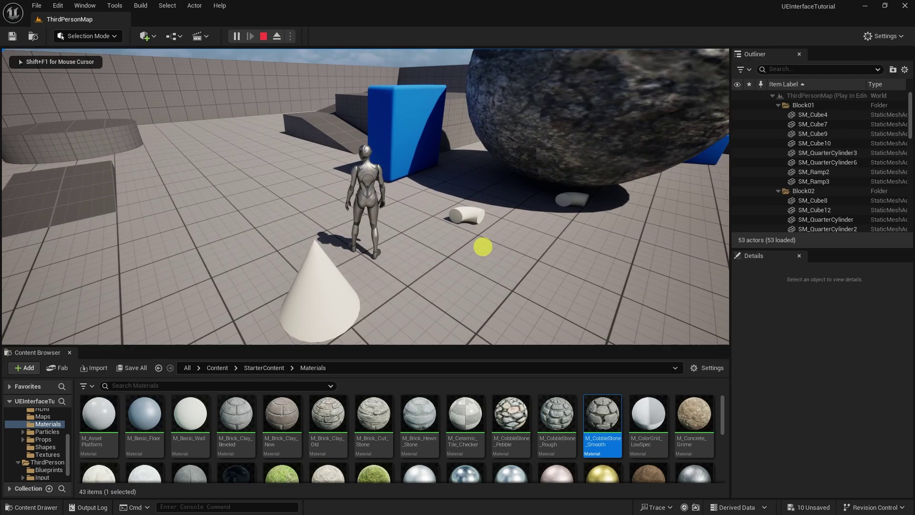
key("Escape")
- Look over the supported target platforms and show the packaging and binary configuration options for LinuxArm64
left_click(329, 36)
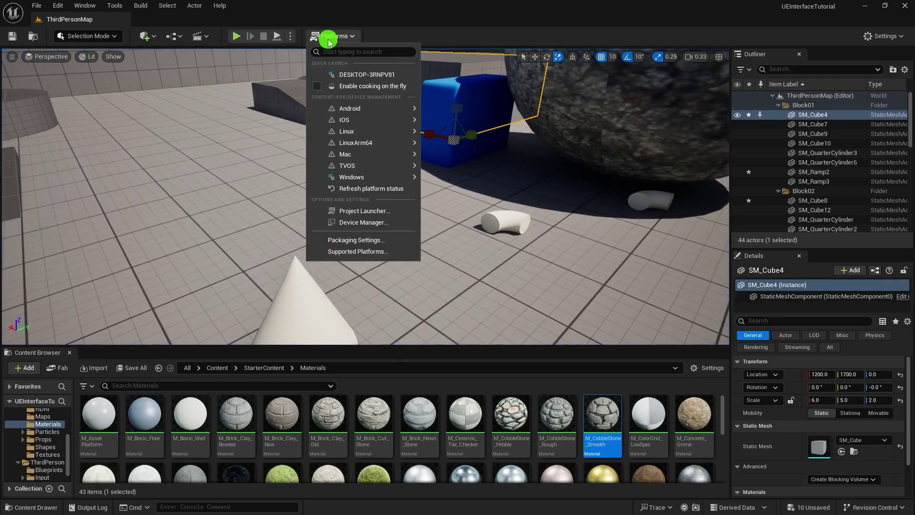
mouse_move(378, 143)
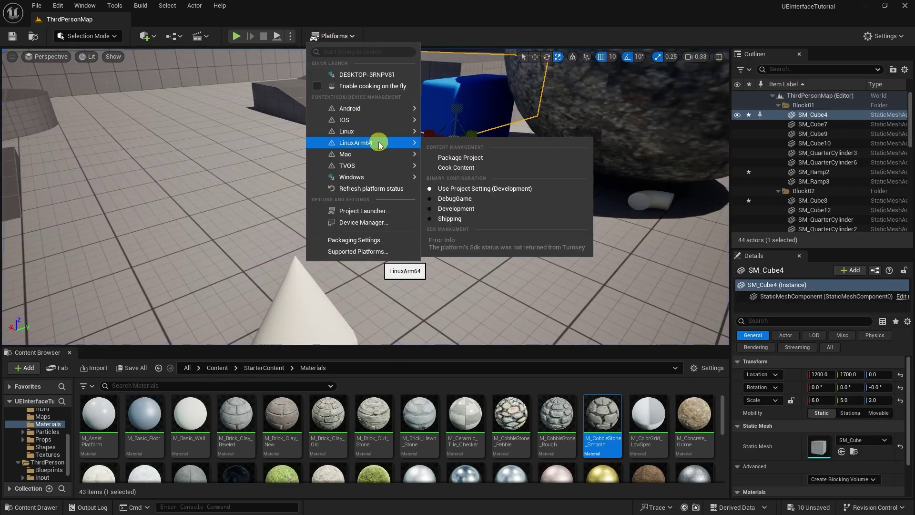